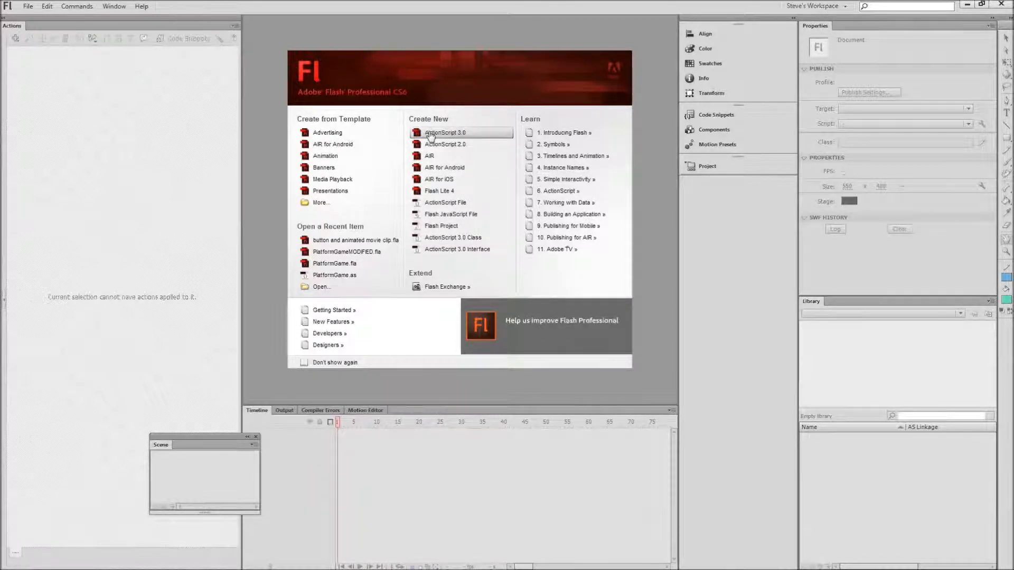
Create a new ActionScript 3.0 document.
{"action": "left_click", "coordinate": [431, 134]}
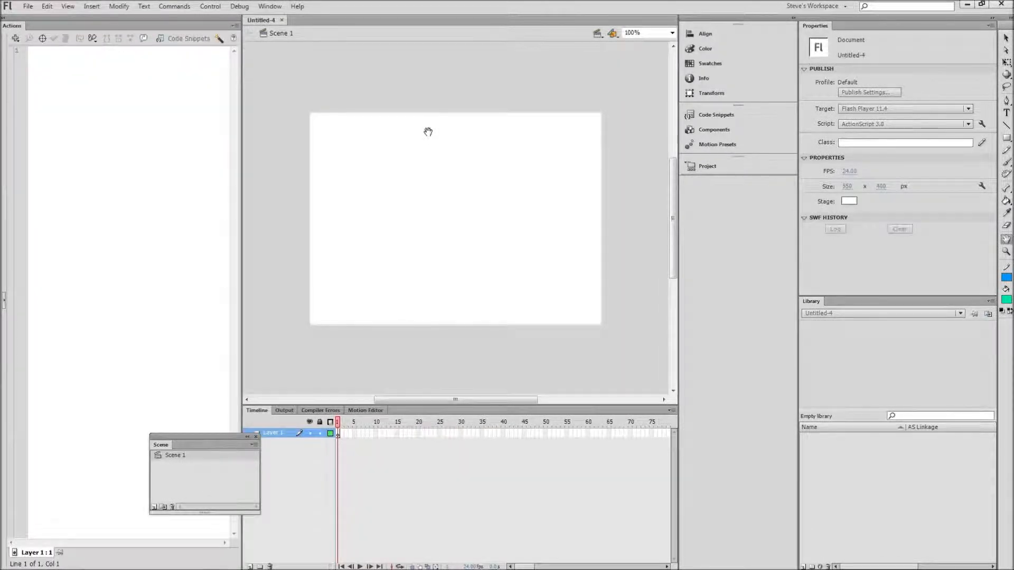
{"action": "double_click", "coordinate": [1007, 239]}
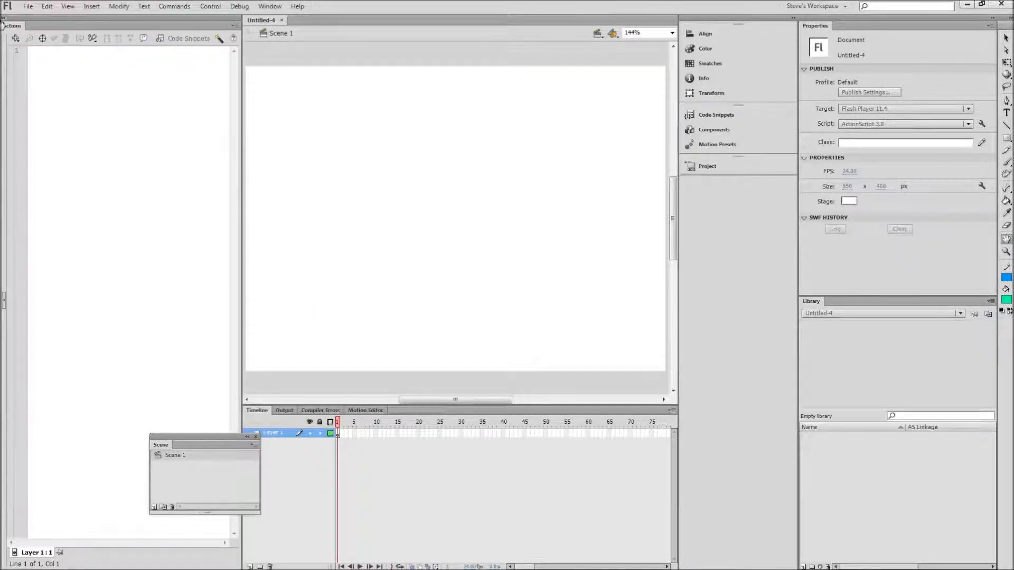
Dock the Actions panel along the left edge of the workspace at a narrower width.
{"action": "left_click_drag", "start_coordinate": [3, 25], "coordinate": [316, 54]}
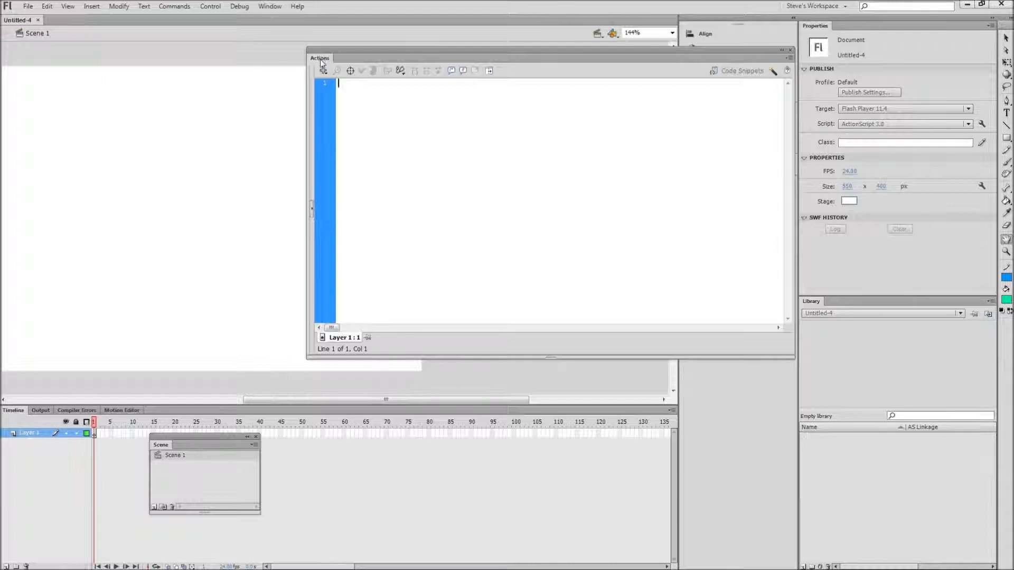
{"action": "left_click", "coordinate": [270, 6]}
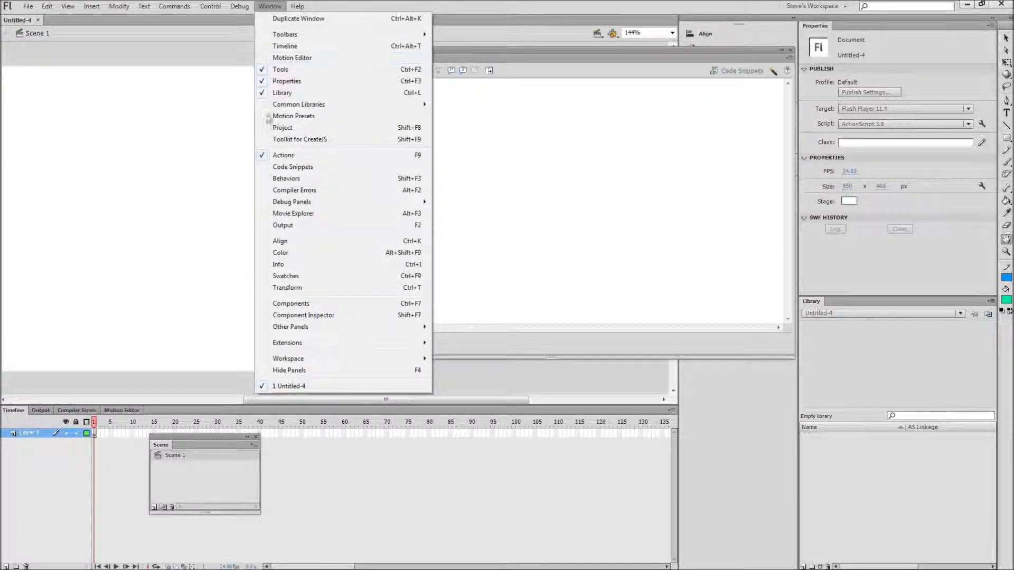
{"action": "left_click", "coordinate": [477, 118]}
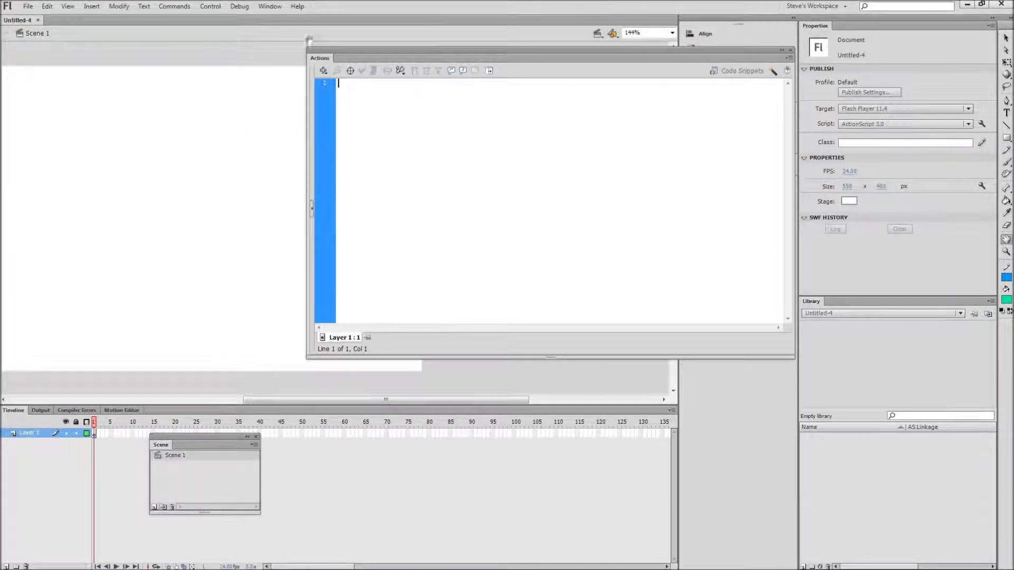
{"action": "left_click_drag", "start_coordinate": [324, 56], "coordinate": [2, 43]}
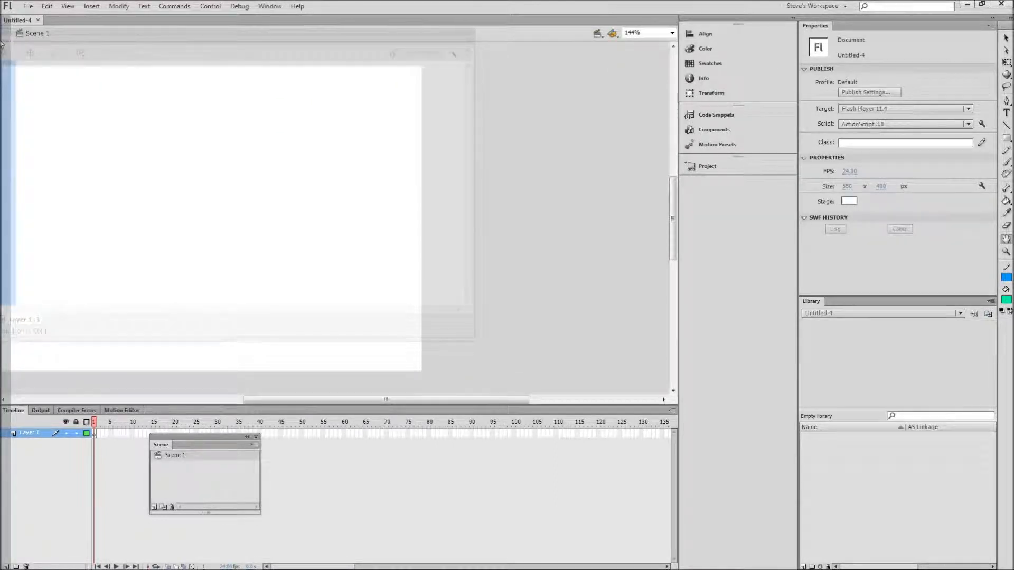
{"action": "left_click_drag", "start_coordinate": [2, 45], "coordinate": [2, 45]}
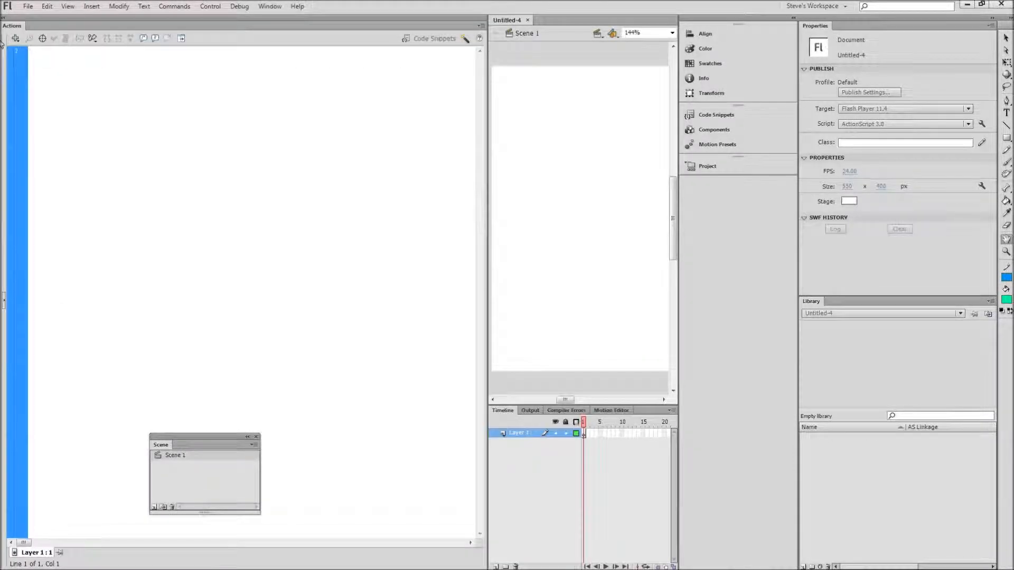
{"action": "left_click_drag", "start_coordinate": [488, 199], "coordinate": [235, 192]}
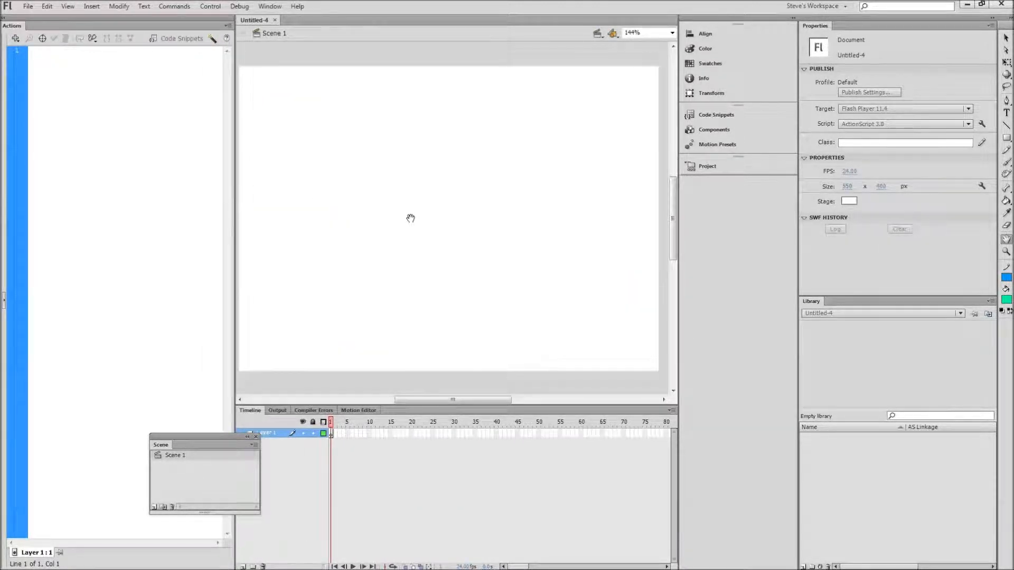
Collapse the middle panel group to icons and shrink the timeline to enlarge the stage area.
{"action": "left_click_drag", "start_coordinate": [676, 317], "coordinate": [777, 327]}
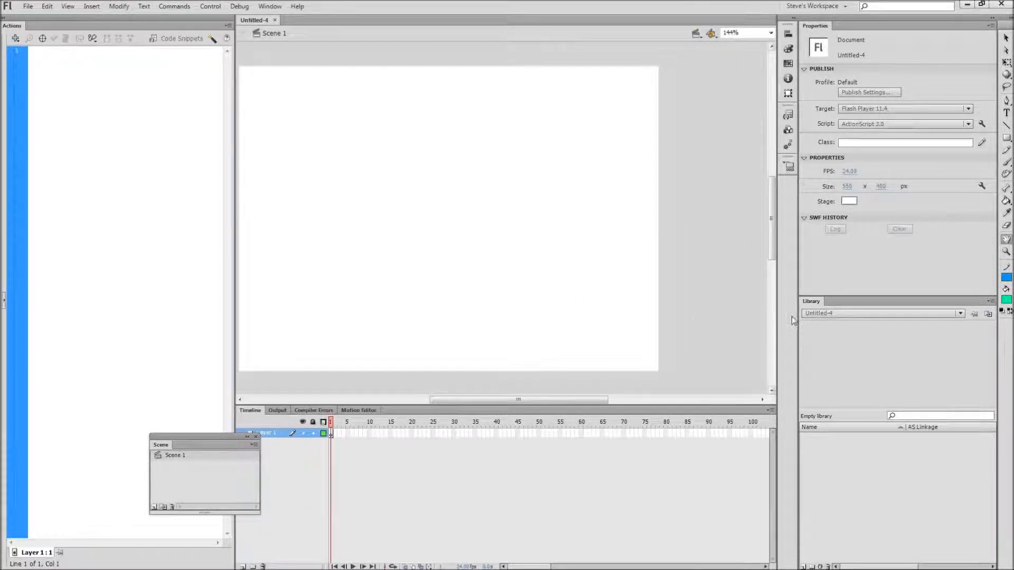
{"action": "double_click", "coordinate": [1007, 240]}
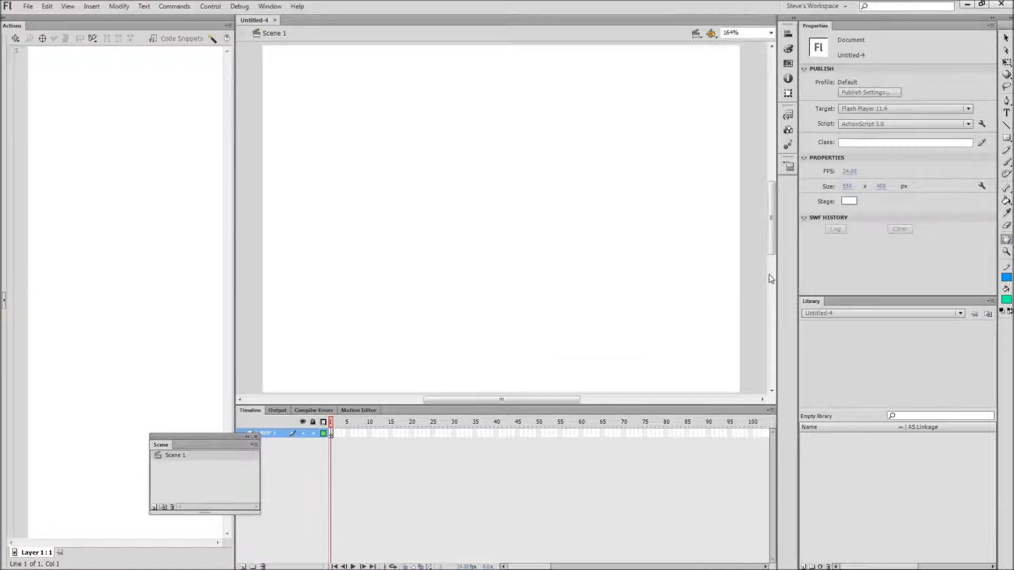
{"action": "left_click_drag", "start_coordinate": [604, 406], "coordinate": [600, 431]}
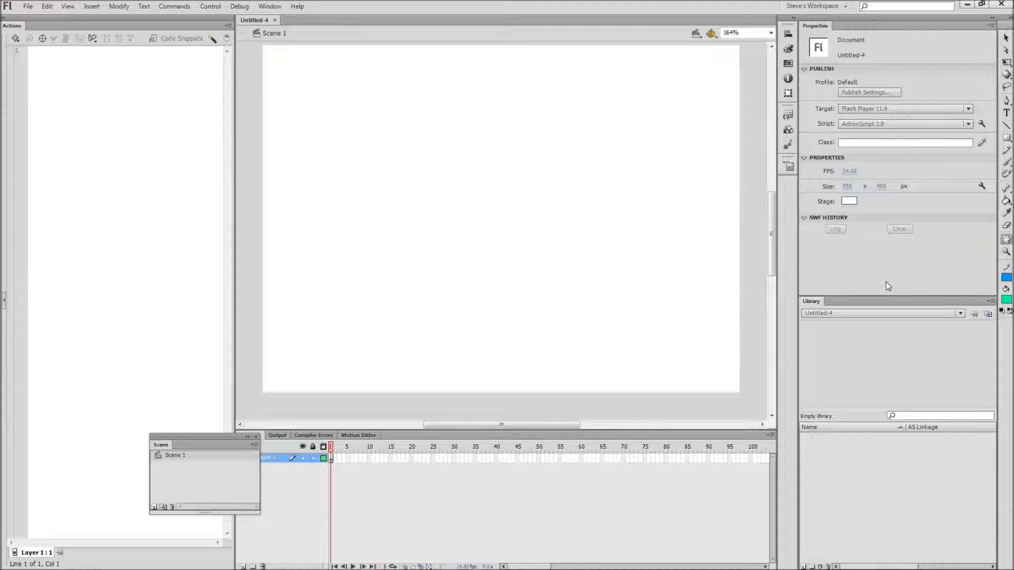
{"action": "double_click", "coordinate": [1007, 240]}
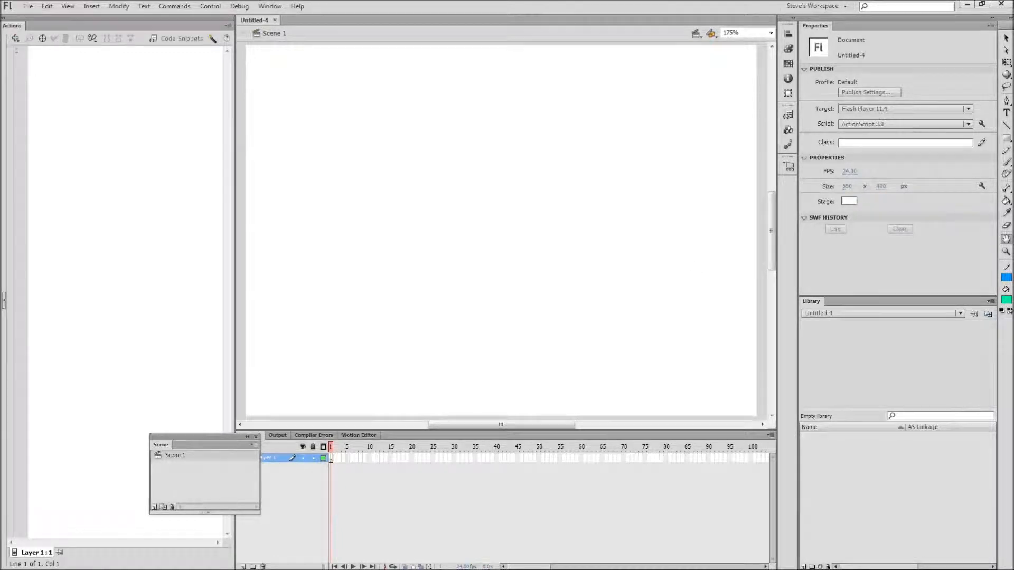
Draw a green rectangle about 84 by 37 px near the stage's top-left corner with the Rectangle tool.
{"action": "left_click", "coordinate": [1006, 138]}
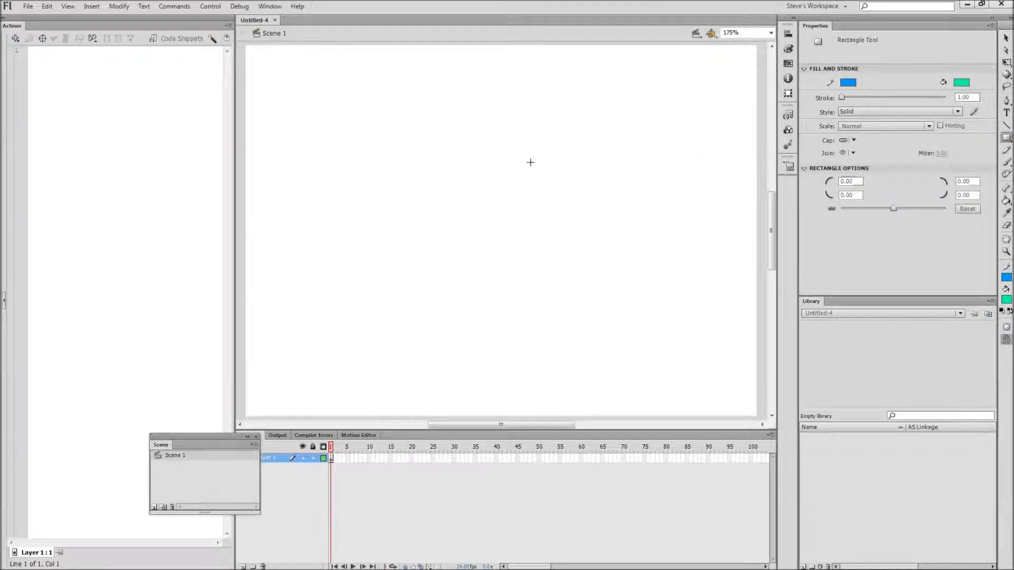
{"action": "left_click_drag", "start_coordinate": [293, 101], "coordinate": [370, 137]}
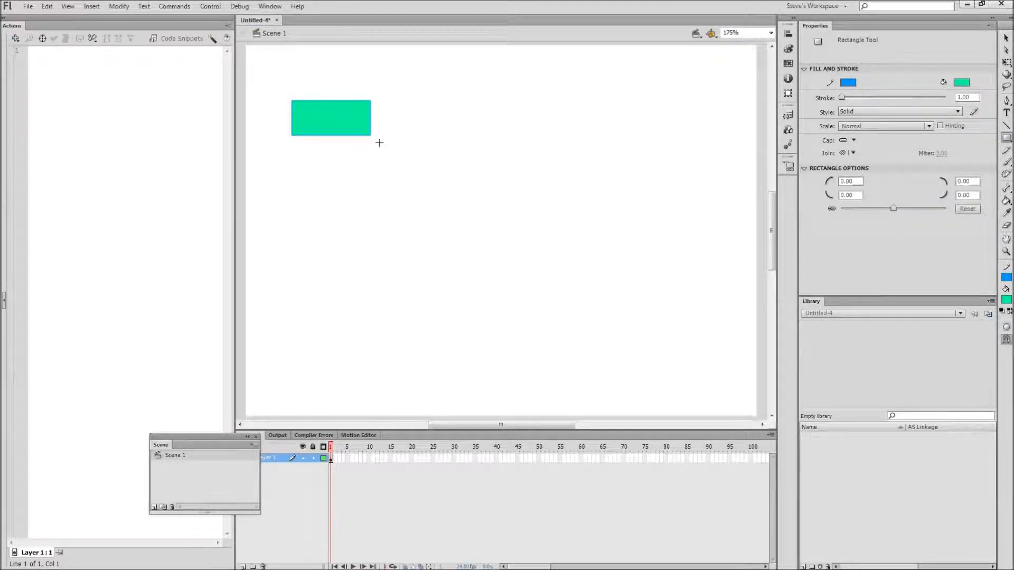
Add a static text label reading "Start!" below the rectangle.
{"action": "left_click", "coordinate": [1006, 113]}
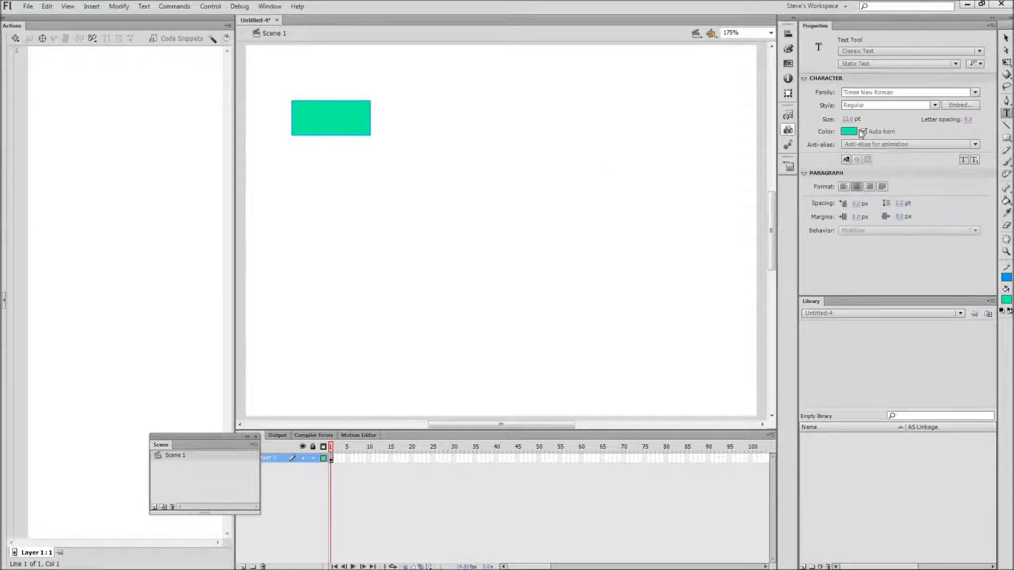
{"action": "left_click", "coordinate": [312, 176]}
{"action": "type", "text": "Start"}
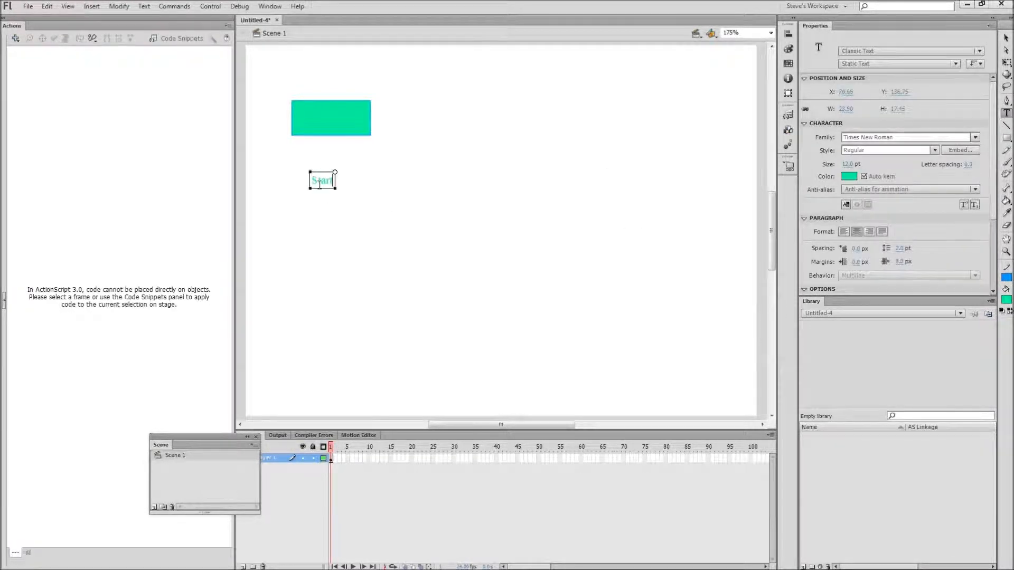
{"action": "type", "text": "!"}
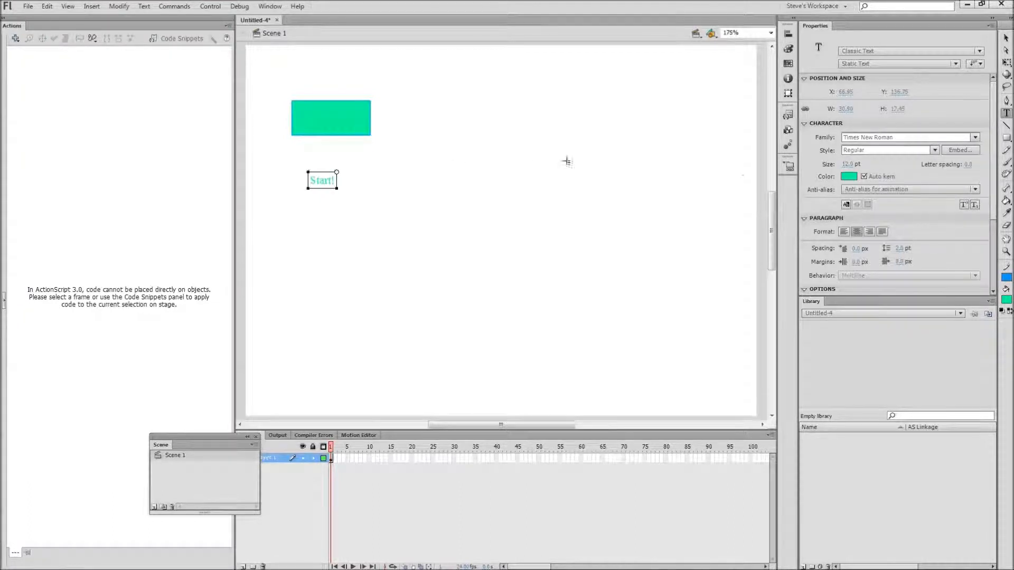
Colour the Start! text black and move it onto the centre of the green rectangle.
{"action": "left_click", "coordinate": [849, 177]}
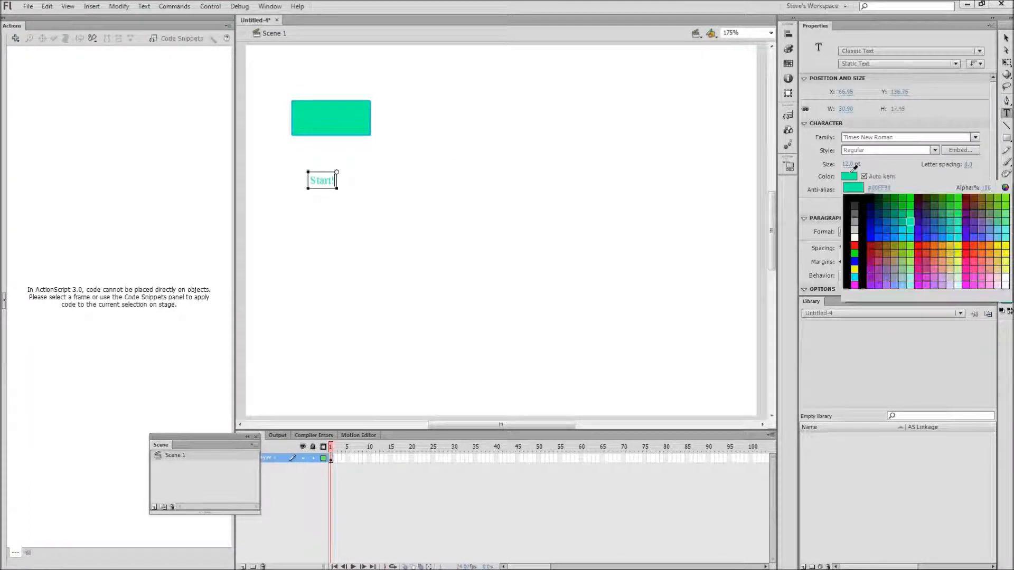
{"action": "left_click", "coordinate": [854, 199]}
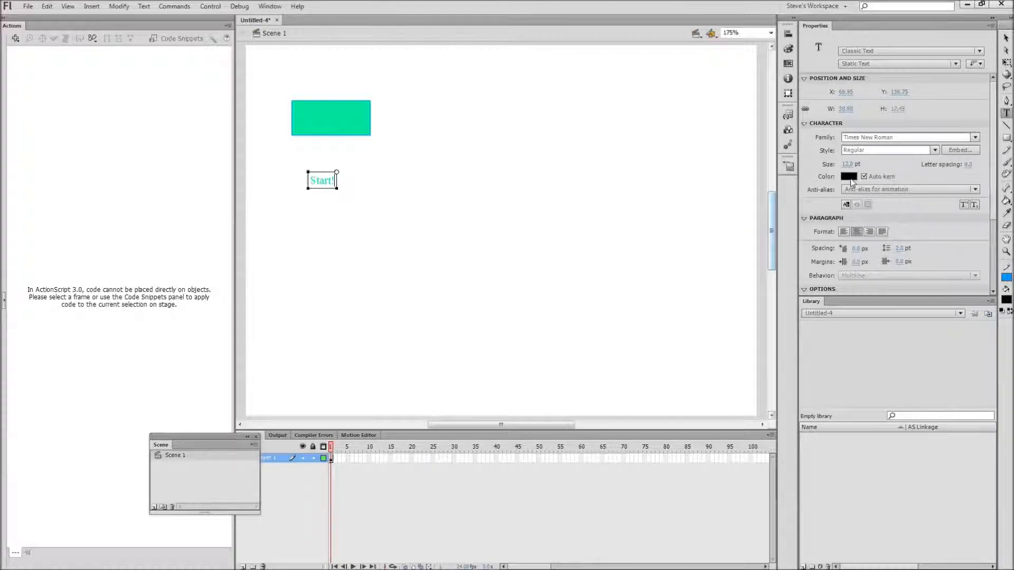
{"action": "left_click", "coordinate": [1006, 38]}
{"action": "left_click", "coordinate": [848, 176]}
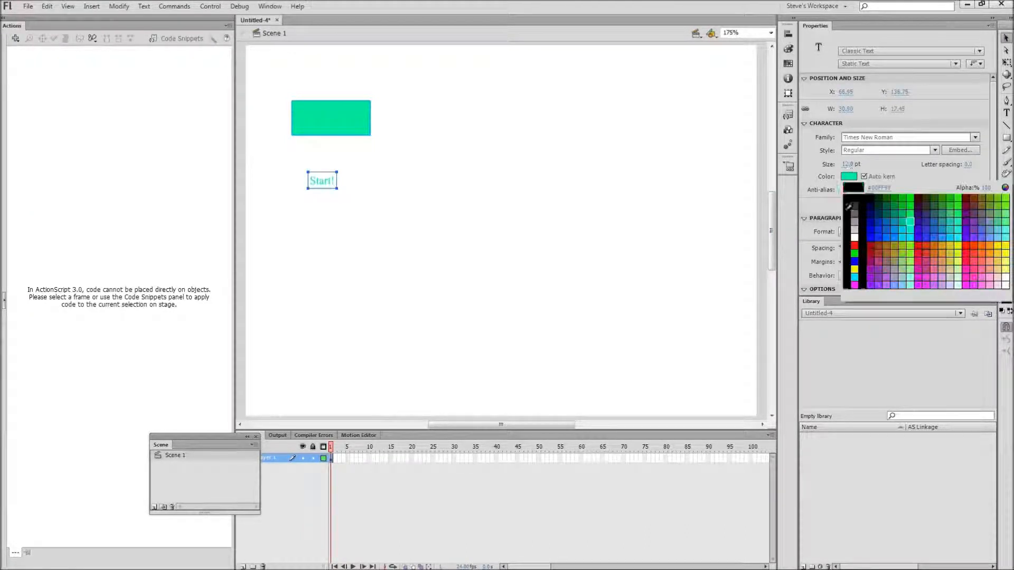
{"action": "left_click", "coordinate": [848, 199]}
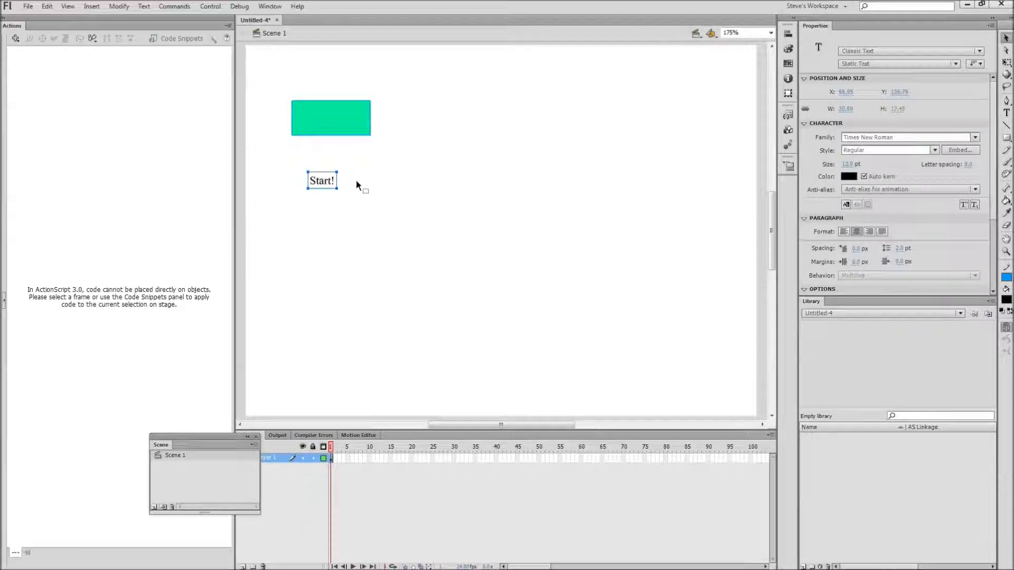
{"action": "left_click_drag", "start_coordinate": [320, 179], "coordinate": [330, 118]}
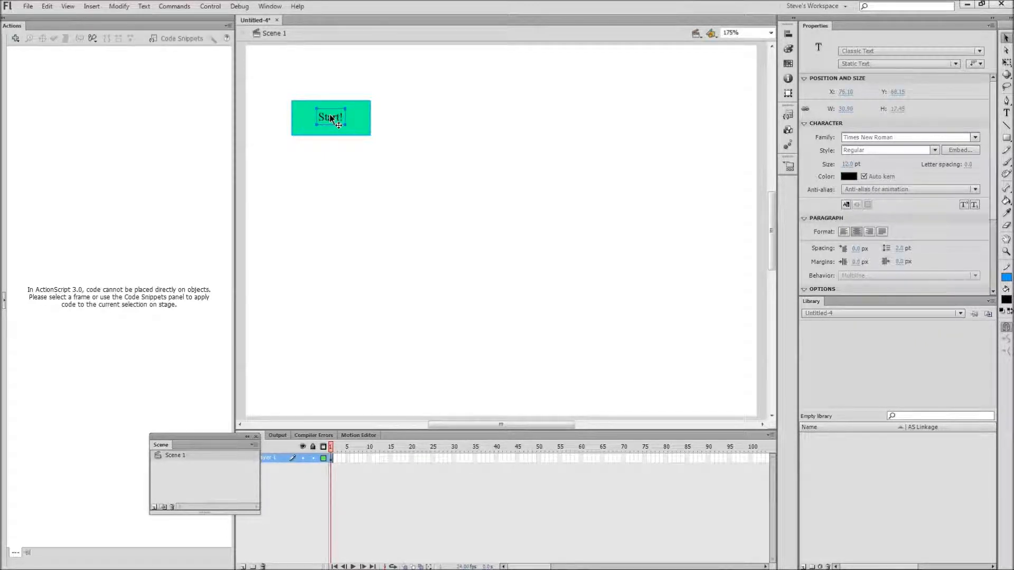
Select the rectangle and text together and convert them to a Button symbol named startButton.
{"action": "left_click_drag", "start_coordinate": [261, 72], "coordinate": [383, 140]}
{"action": "right_click", "coordinate": [364, 117]}
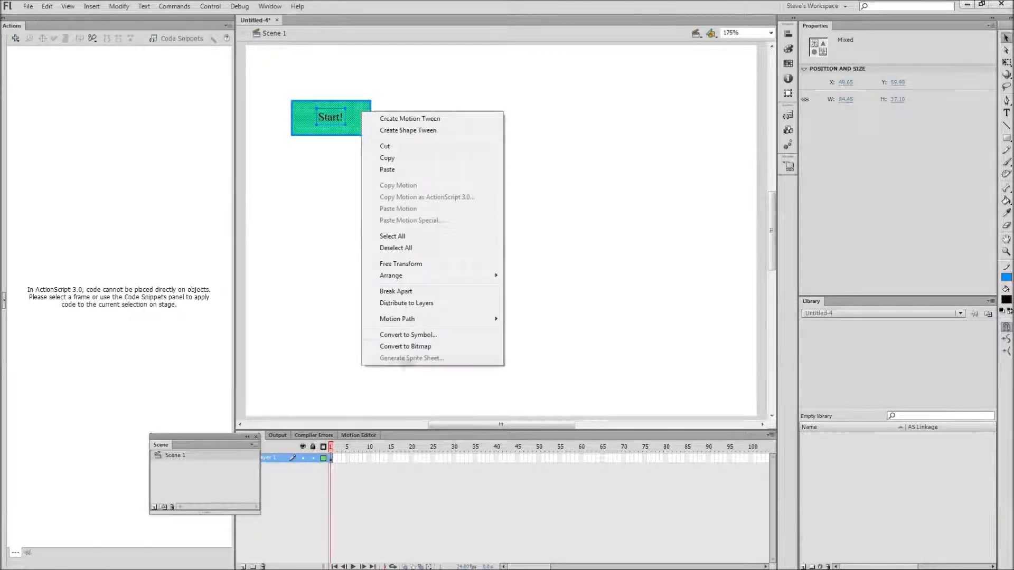
{"action": "left_click", "coordinate": [408, 334]}
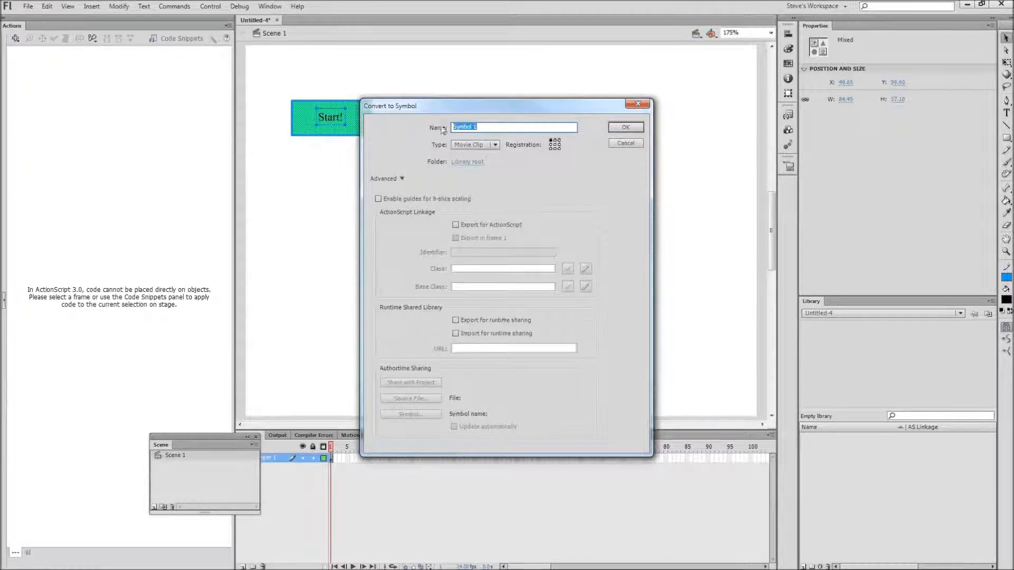
{"action": "left_click", "coordinate": [495, 141]}
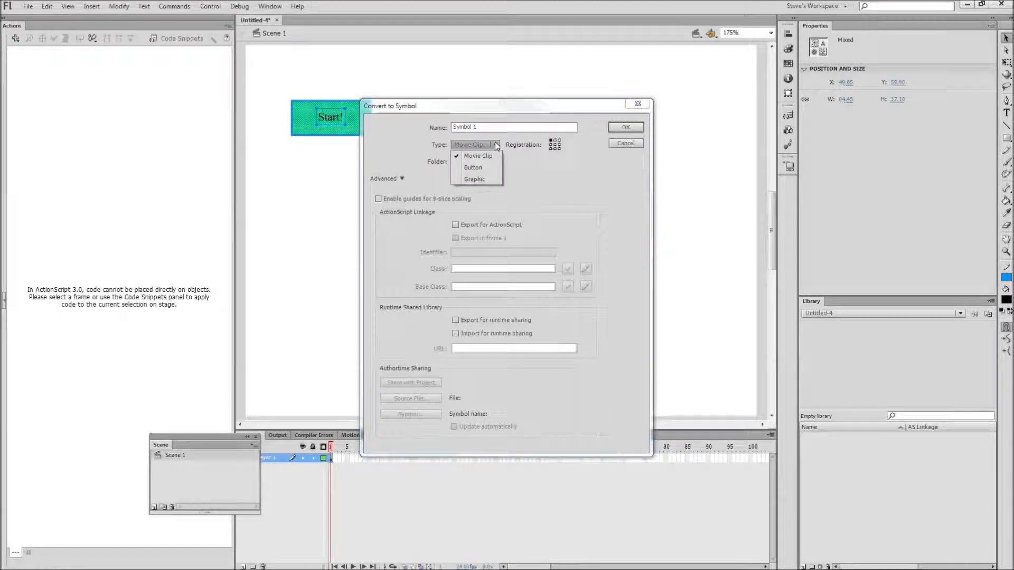
{"action": "left_click", "coordinate": [484, 165]}
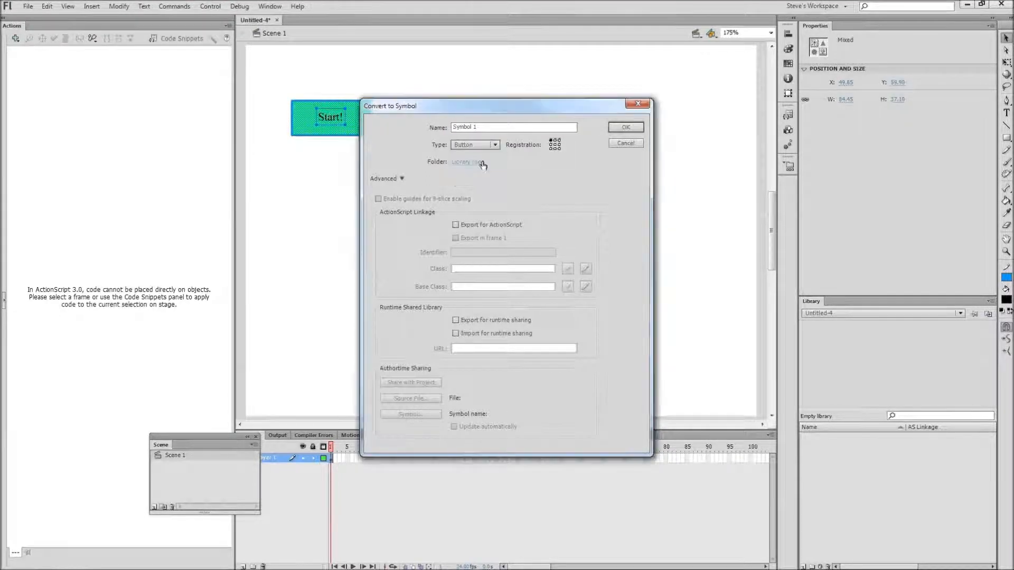
{"action": "left_click_drag", "start_coordinate": [484, 131], "coordinate": [450, 130]}
{"action": "type", "text": "startButton"}
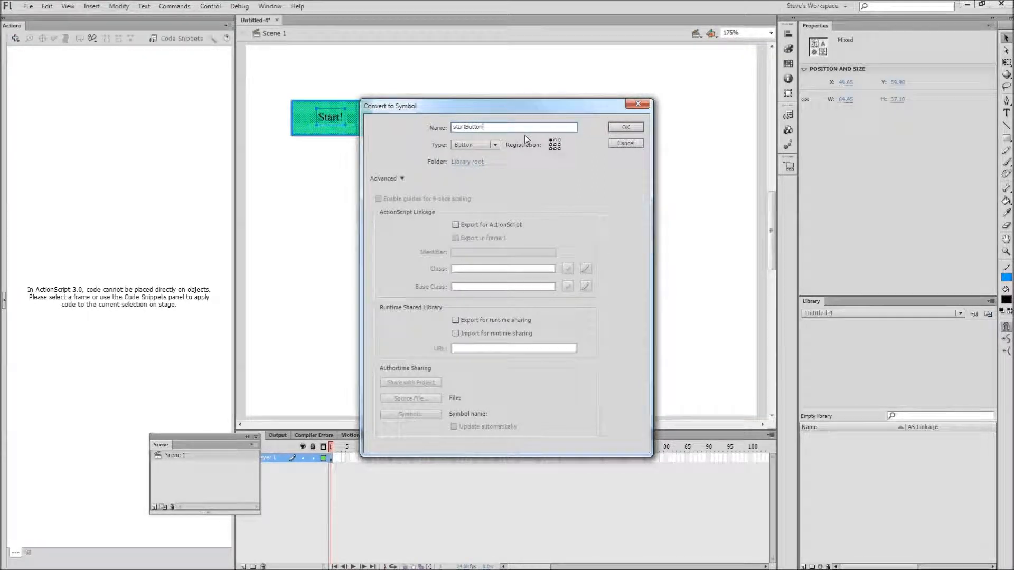
{"action": "left_click", "coordinate": [618, 127]}
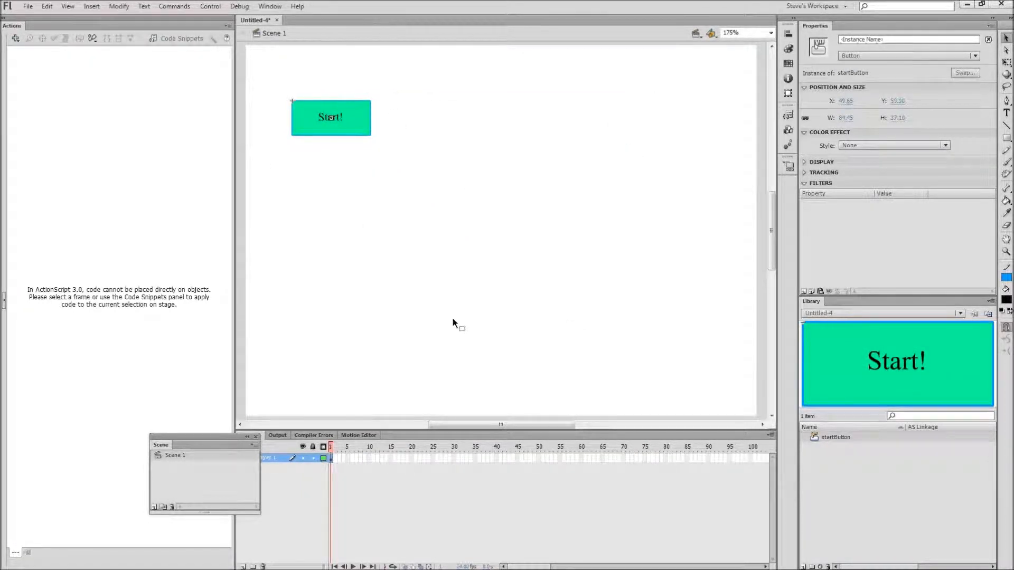
Give the button instance the instance name startButton.
{"action": "left_click", "coordinate": [849, 39]}
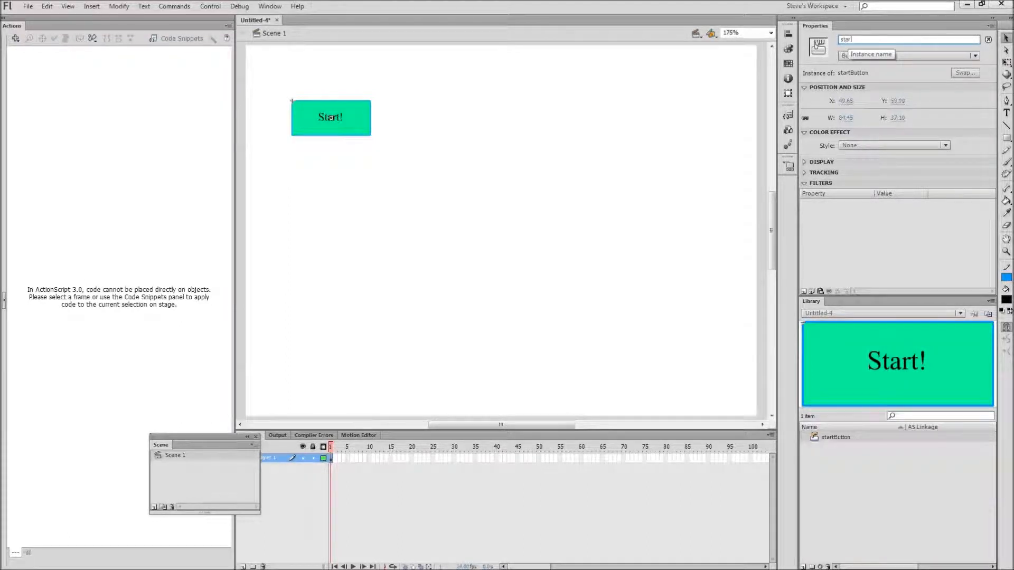
{"action": "type", "text": "startButton"}
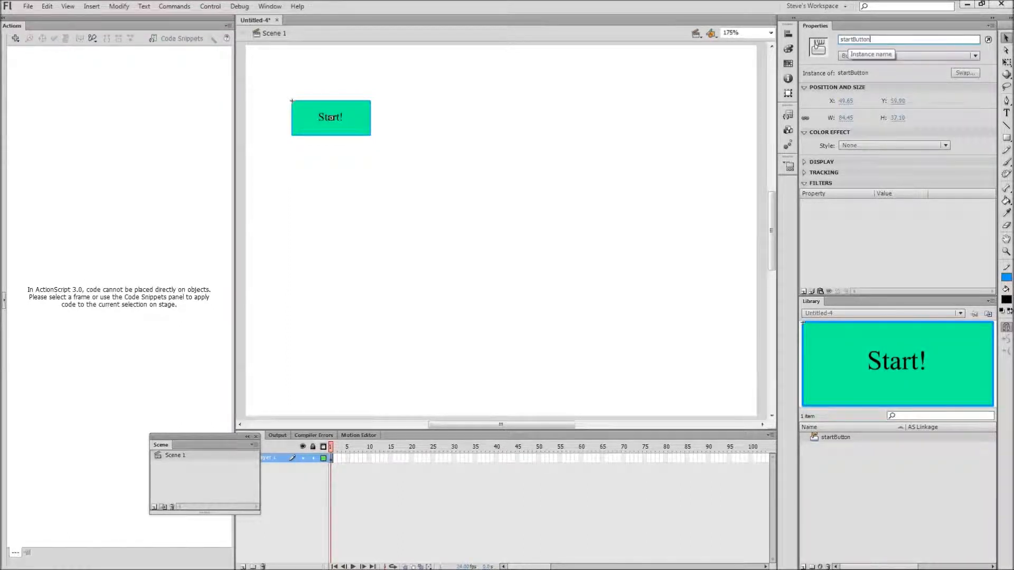
{"action": "key", "text": "Return"}
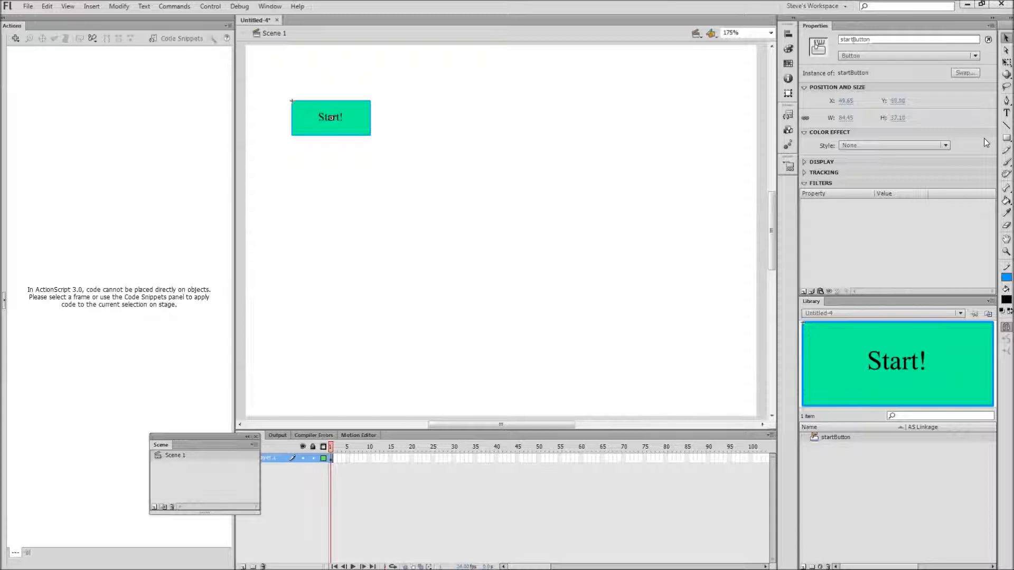
Draw a black square about 121 by 121 px below the Start! button.
{"action": "left_click", "coordinate": [1006, 139]}
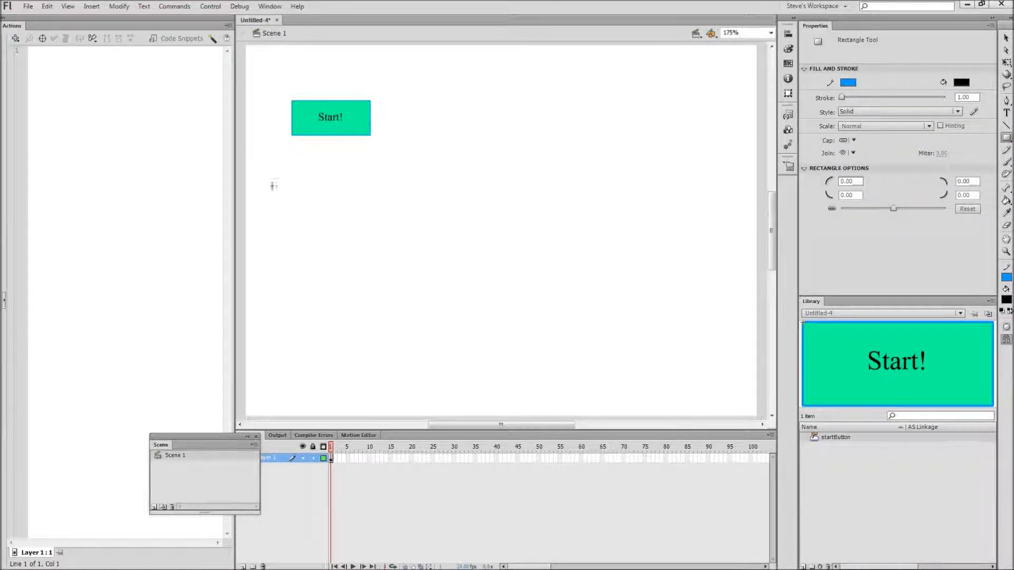
{"action": "left_click_drag", "start_coordinate": [288, 173], "coordinate": [409, 275]}
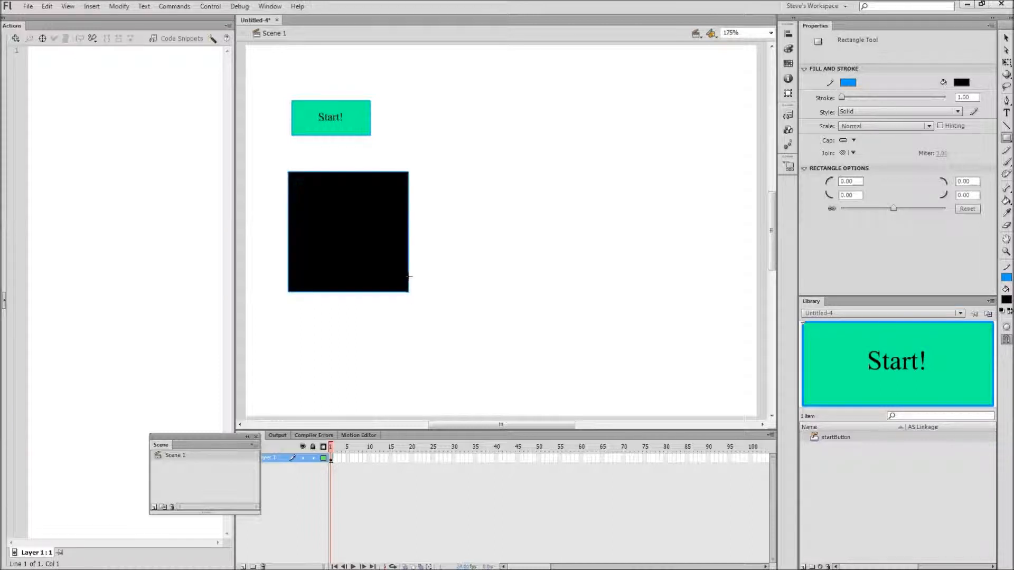
Convert the black square to a Movie Clip symbol named square.
{"action": "key", "text": "v"}
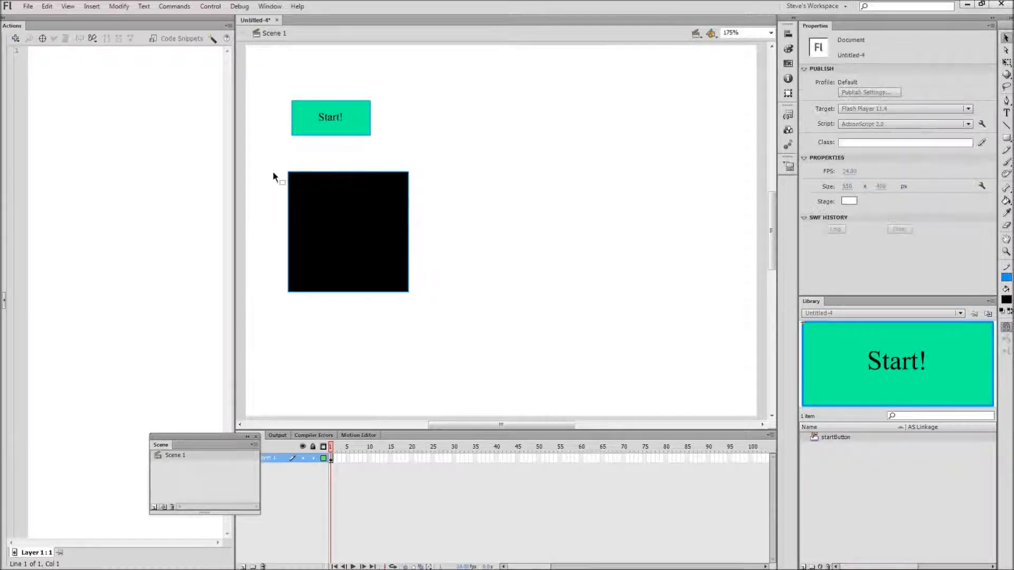
{"action": "left_click_drag", "start_coordinate": [267, 154], "coordinate": [464, 341]}
{"action": "right_click", "coordinate": [338, 246]}
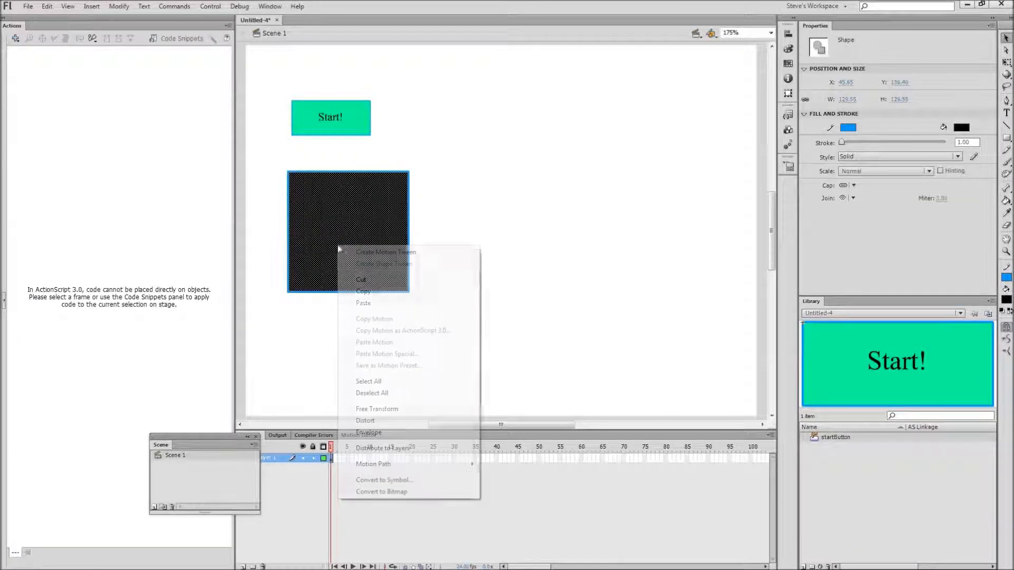
{"action": "left_click", "coordinate": [385, 480]}
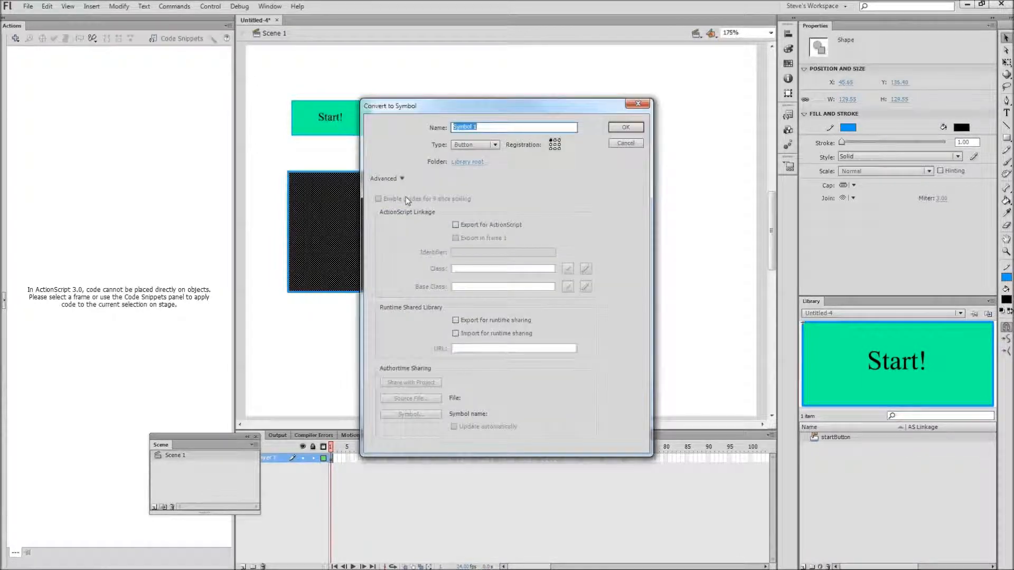
{"action": "left_click", "coordinate": [474, 144]}
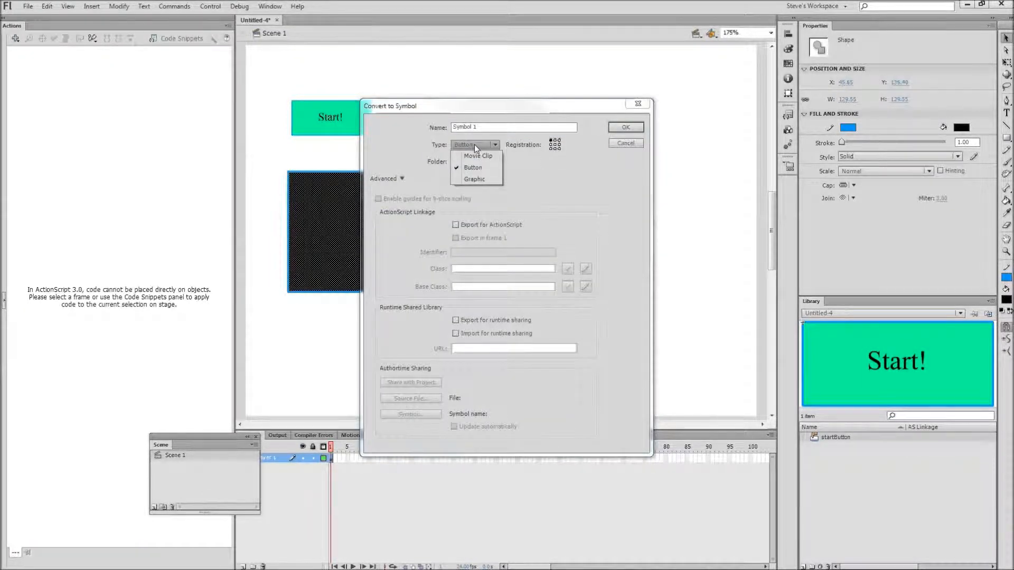
{"action": "left_click", "coordinate": [475, 156]}
{"action": "left_click_drag", "start_coordinate": [487, 128], "coordinate": [415, 133]}
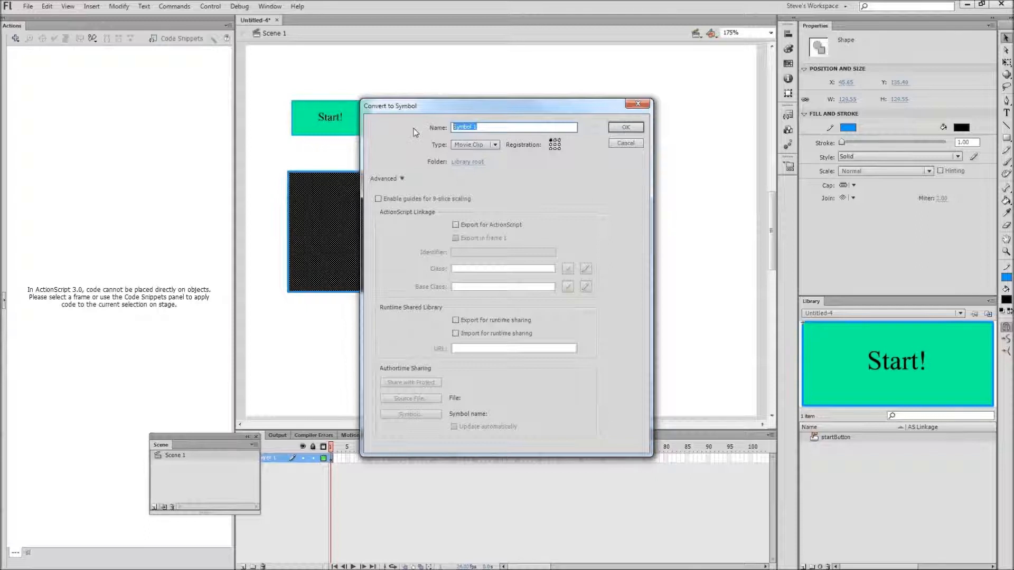
{"action": "type", "text": "sce"}
{"action": "key", "text": "Return"}
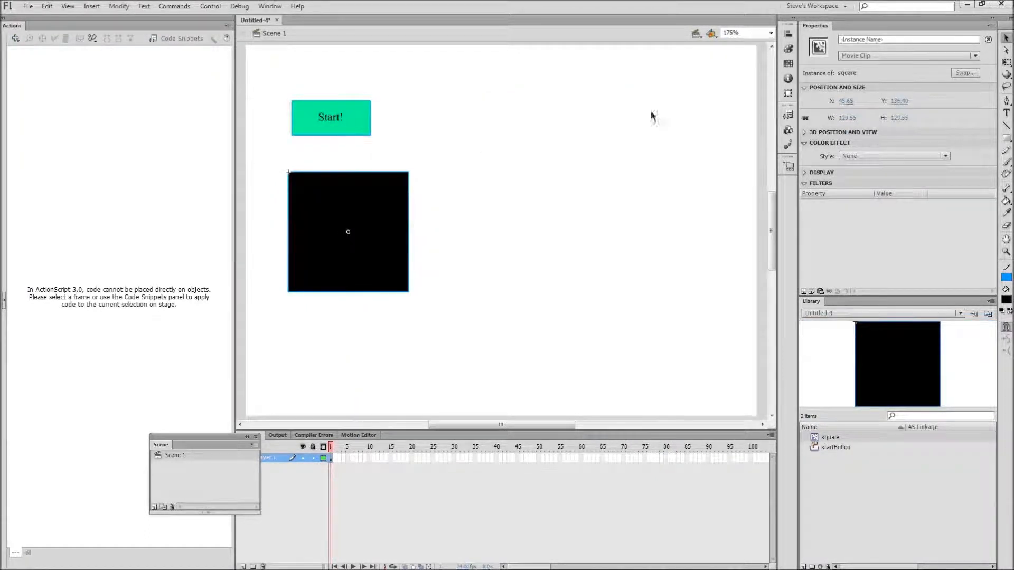
Give the square instance the instance name square.
{"action": "left_click", "coordinate": [866, 39]}
{"action": "type", "text": "s"}
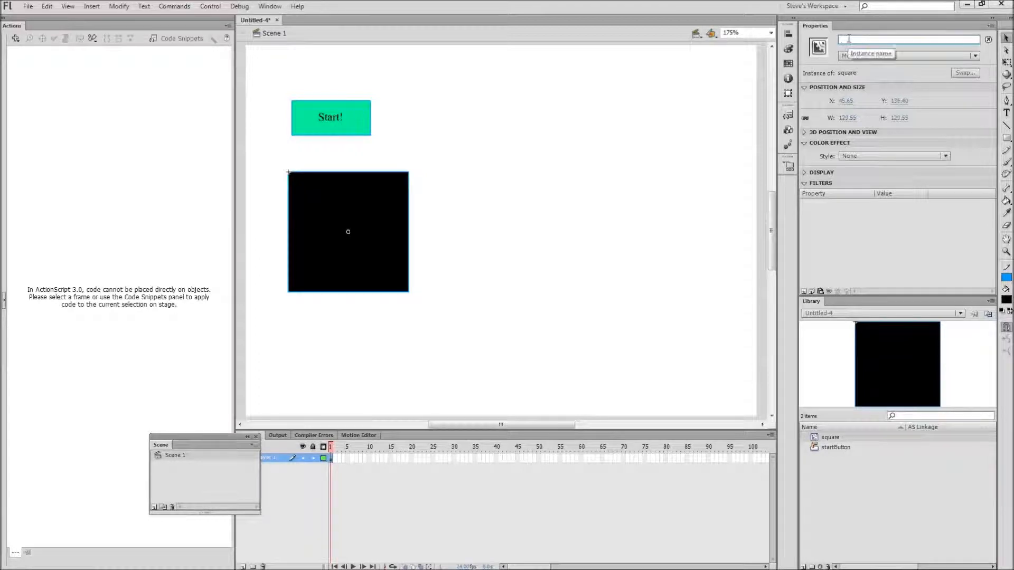
{"action": "type", "text": "quare"}
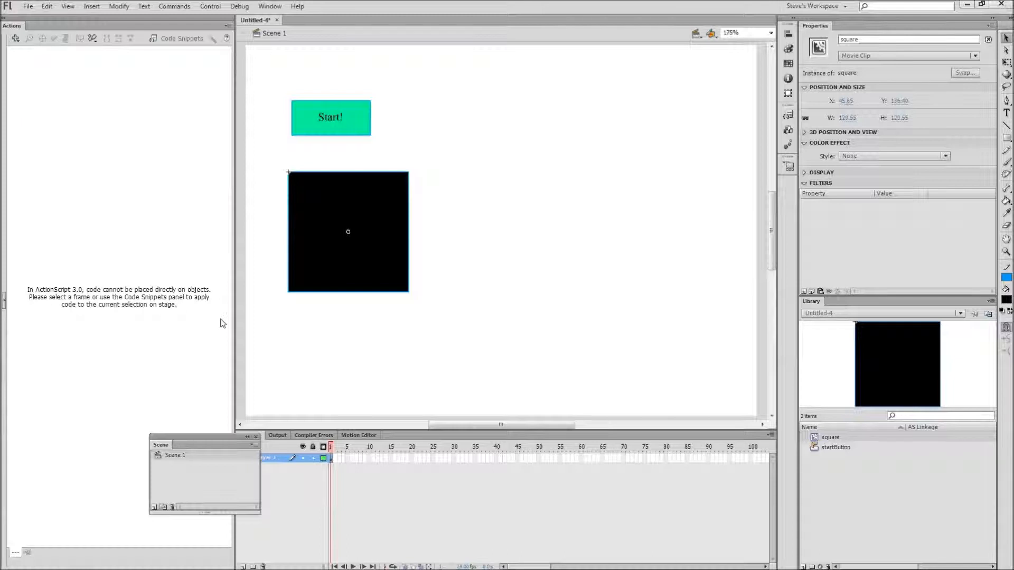
Add a new layer above Layer 1 in the timeline.
{"action": "left_click_drag", "start_coordinate": [208, 437], "coordinate": [211, 323]}
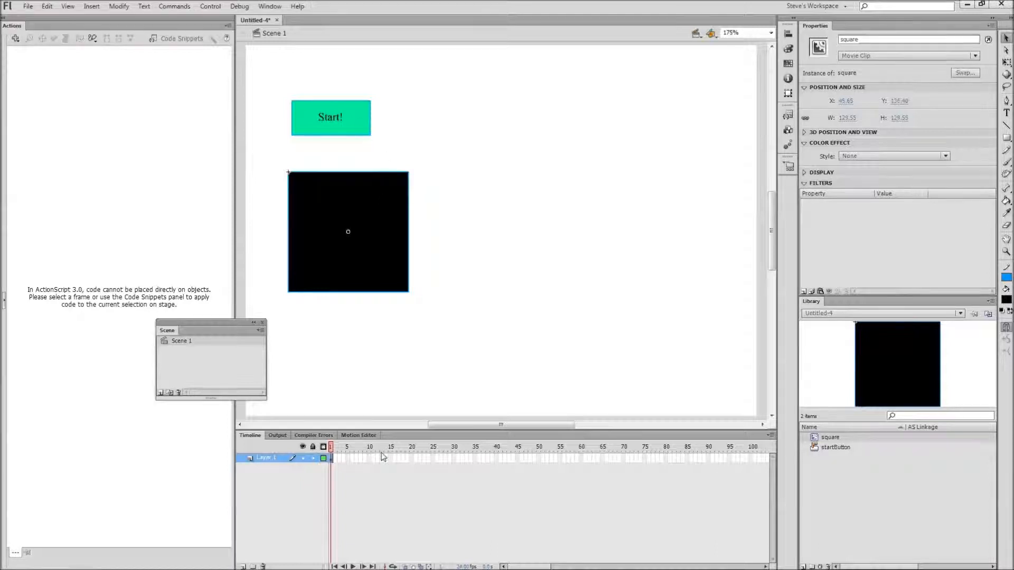
{"action": "left_click", "coordinate": [371, 335]}
{"action": "left_click", "coordinate": [380, 244]}
{"action": "left_click", "coordinate": [243, 567]}
Move the square from Layer 1 onto the new layer, pasting it in place.
{"action": "left_click", "coordinate": [362, 270]}
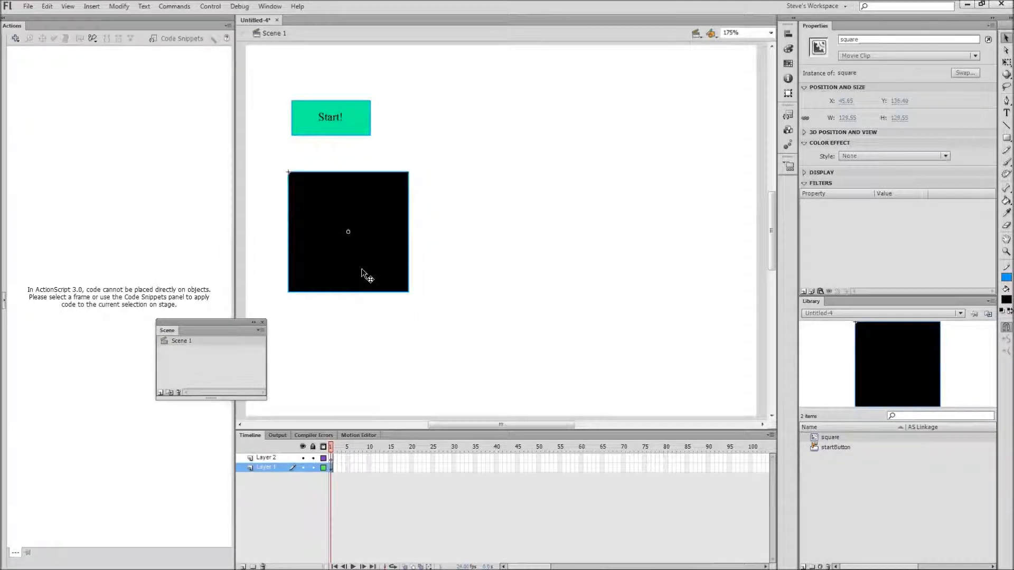
{"action": "key", "text": "Delete"}
{"action": "left_click", "coordinate": [334, 458]}
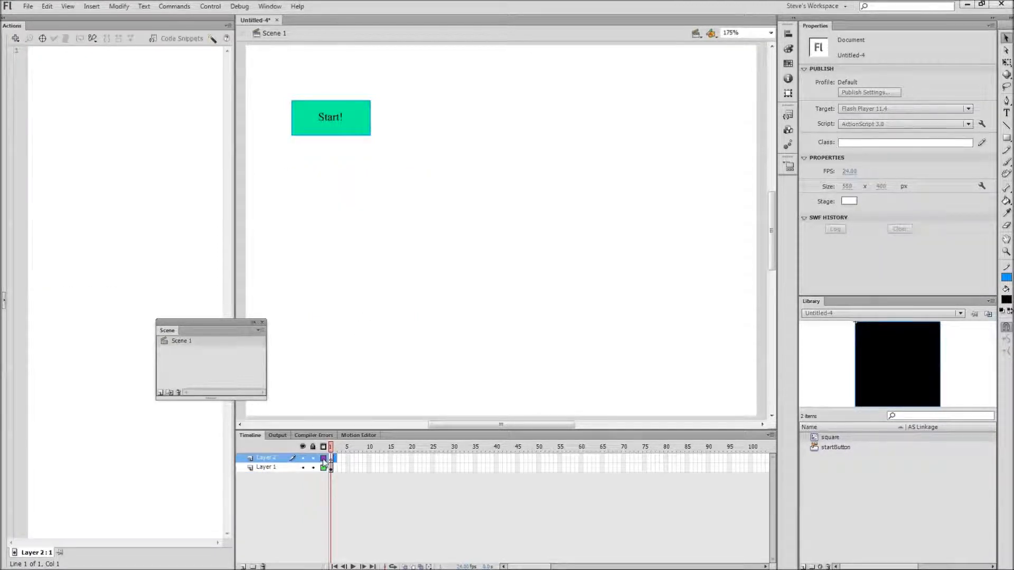
{"action": "left_click", "coordinate": [331, 459]}
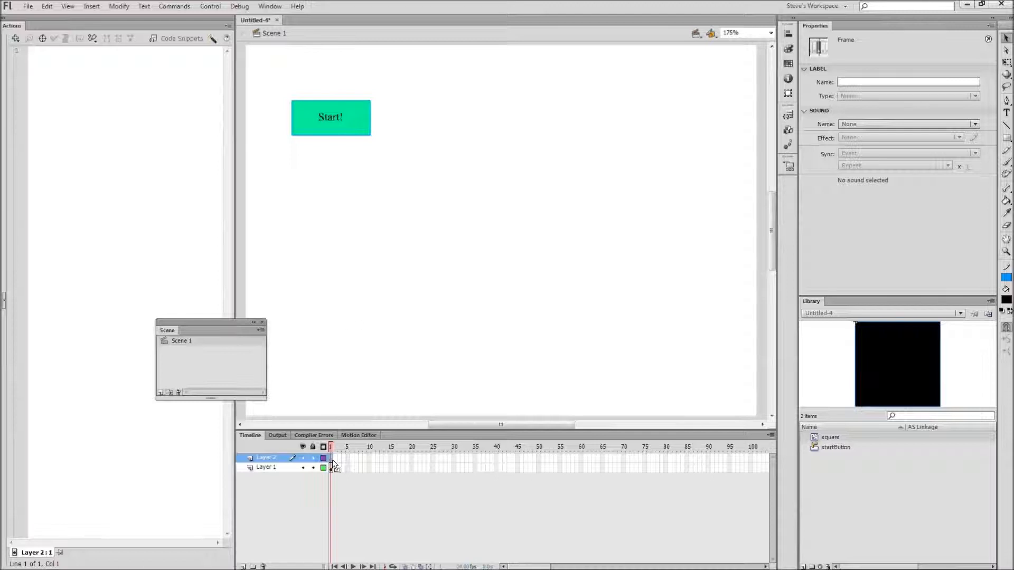
{"action": "right_click", "coordinate": [350, 291]}
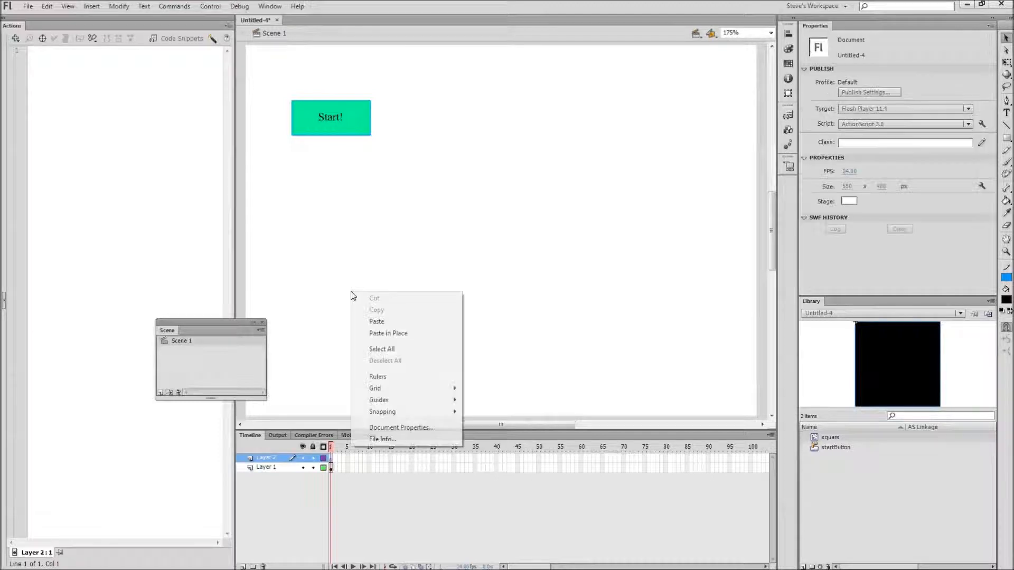
{"action": "left_click", "coordinate": [388, 333]}
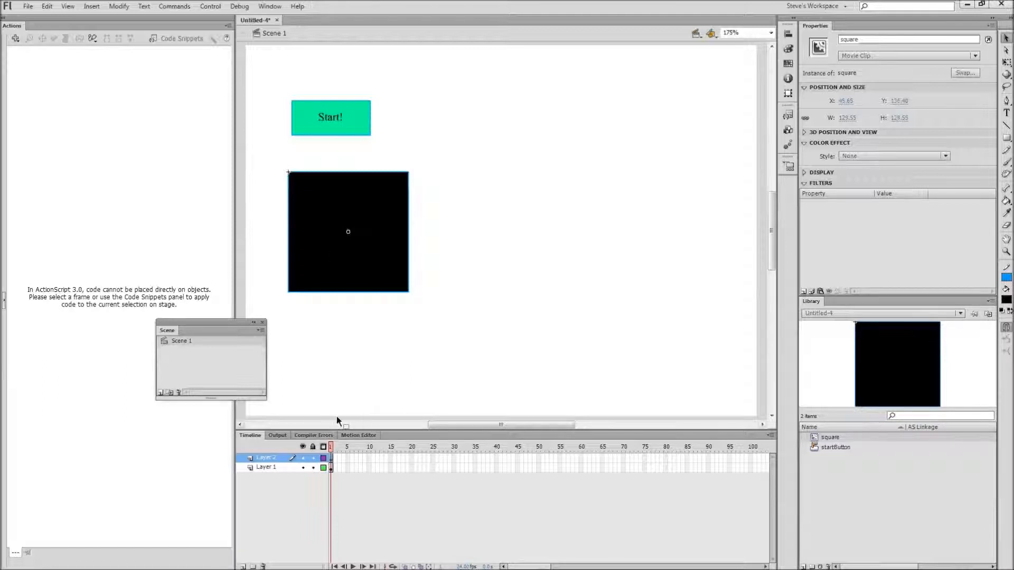
Rename the new upper layer as square.
{"action": "left_click", "coordinate": [278, 459]}
{"action": "double_click", "coordinate": [279, 459]}
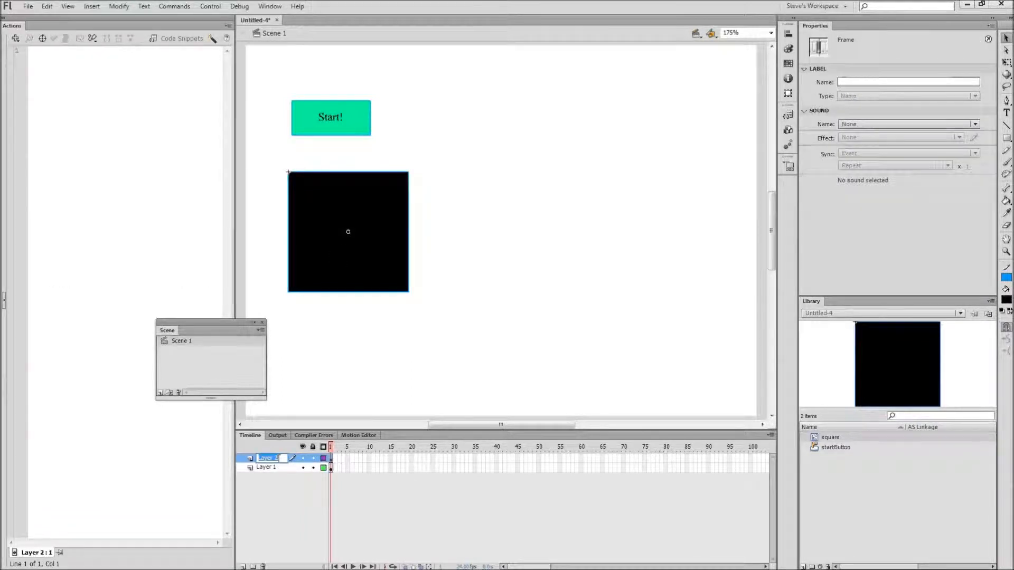
{"action": "type", "text": "square"}
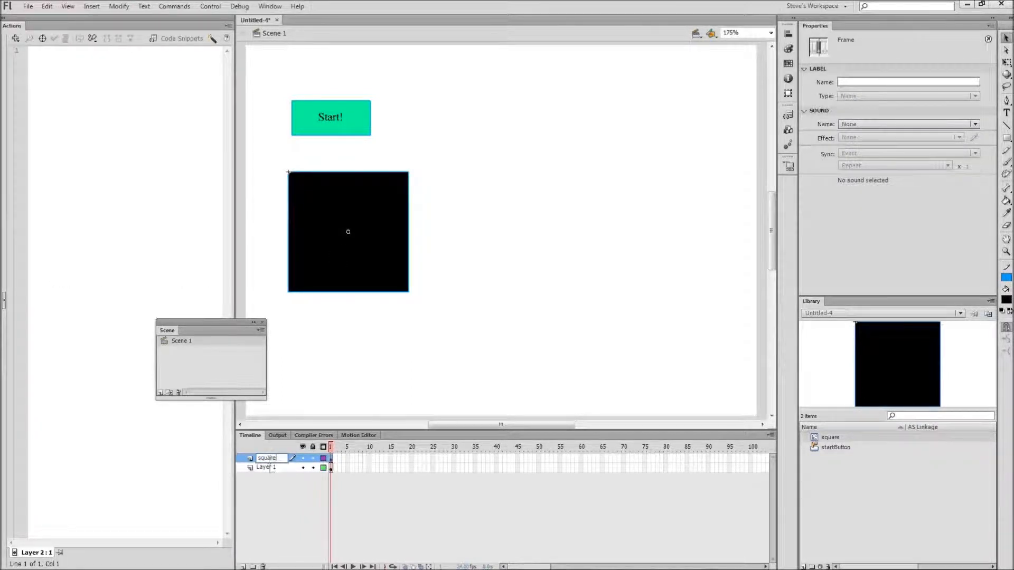
Rename the lower layer as startButton.
{"action": "left_click", "coordinate": [271, 468]}
{"action": "double_click", "coordinate": [274, 467]}
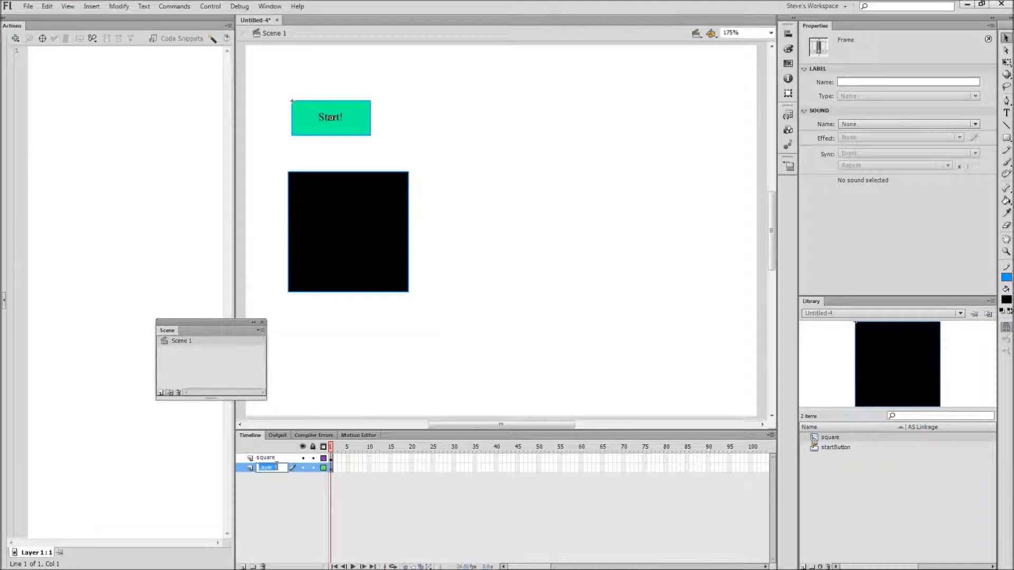
{"action": "type", "text": "satartButton"}
{"action": "left_click", "coordinate": [289, 525]}
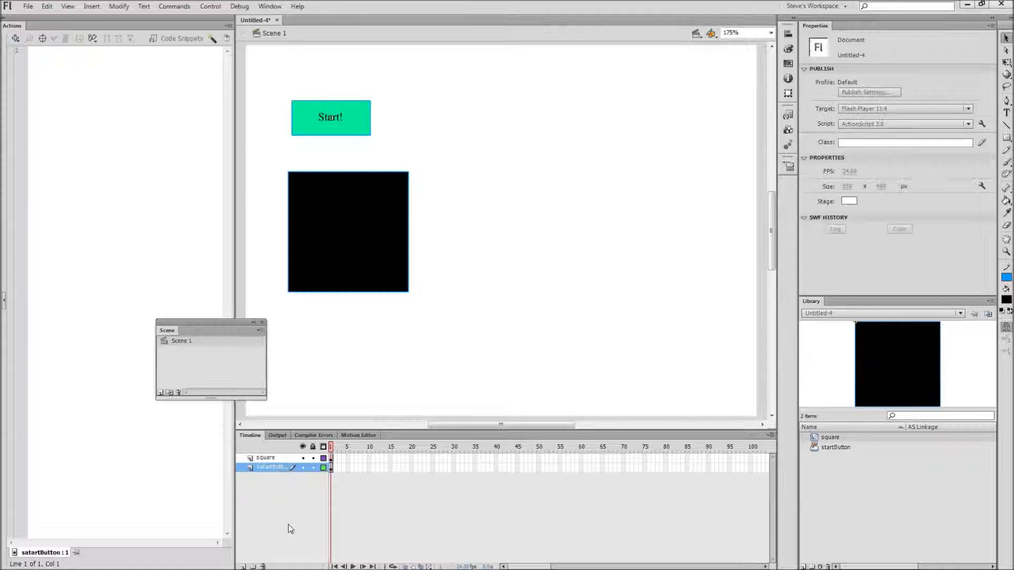
{"action": "left_click", "coordinate": [259, 472]}
{"action": "double_click", "coordinate": [264, 468]}
{"action": "left_click", "coordinate": [264, 468]}
{"action": "key", "text": "BackSpace"}
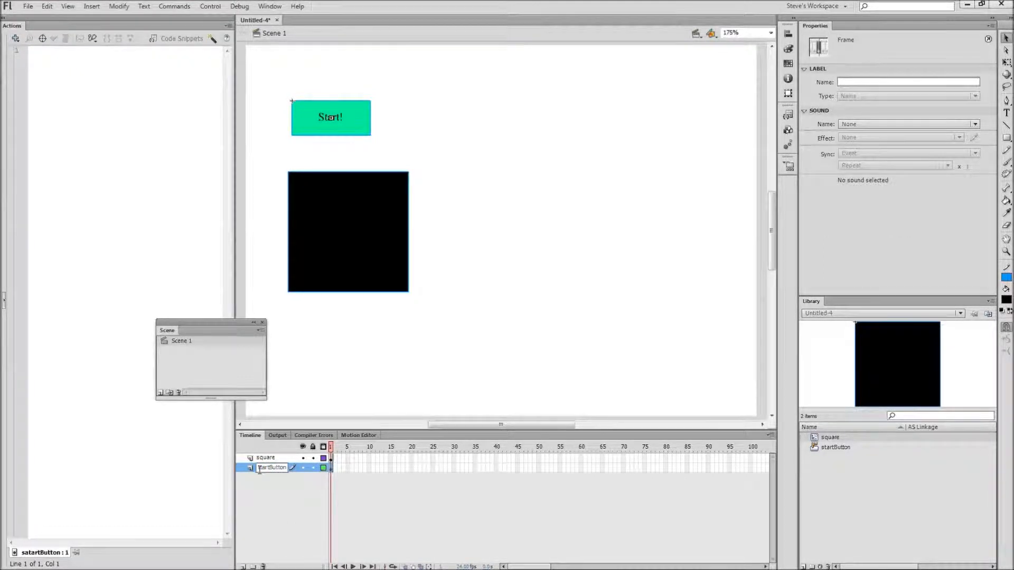
{"action": "left_click", "coordinate": [261, 508]}
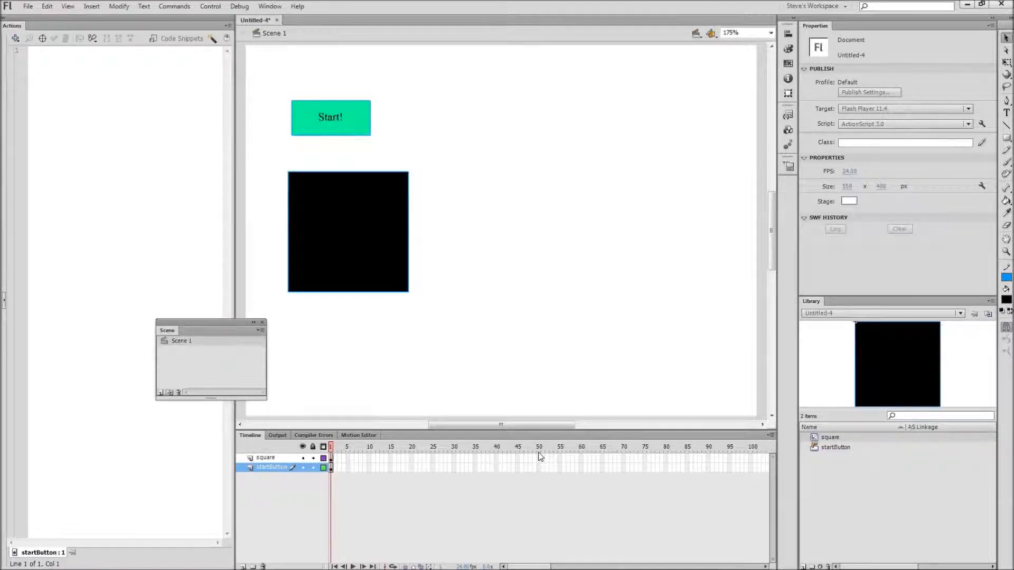
Extend both layers with frames up to frame 50.
{"action": "left_click", "coordinate": [540, 467]}
{"action": "right_click", "coordinate": [540, 468]}
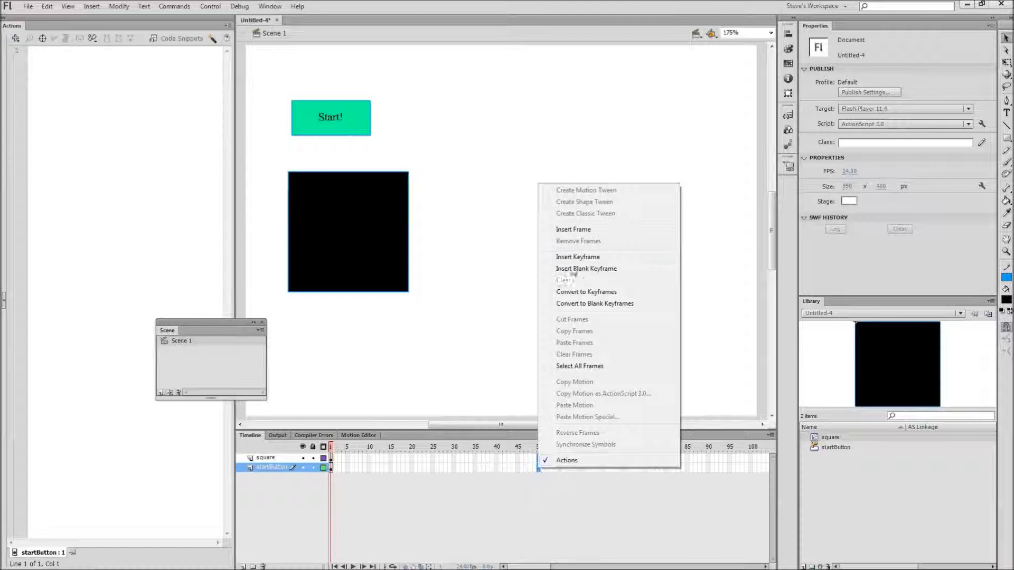
{"action": "left_click", "coordinate": [579, 230]}
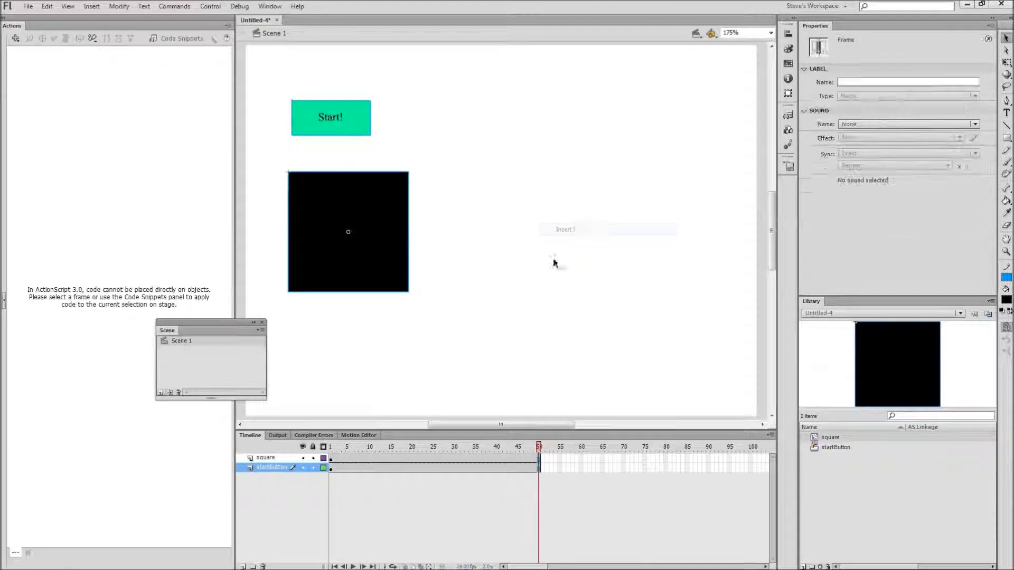
{"action": "mouse_move", "coordinate": [539, 448]}
{"action": "left_mouse_down"}
{"action": "mouse_move", "coordinate": [334, 466]}
{"action": "mouse_move", "coordinate": [271, 458]}
{"action": "mouse_move", "coordinate": [547, 457]}
{"action": "left_mouse_up"}
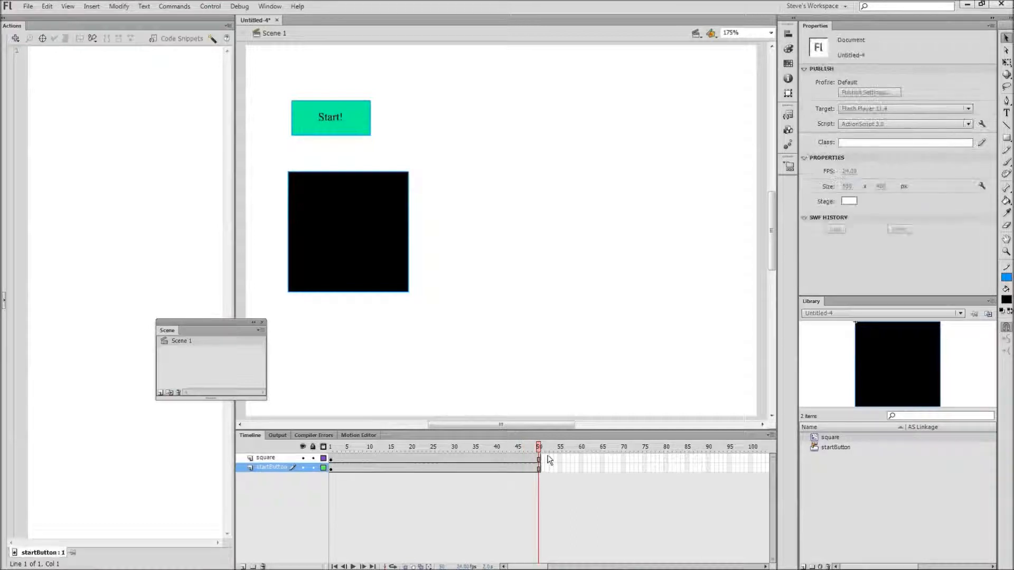
Create a motion tween on the square layer.
{"action": "left_click", "coordinate": [359, 265]}
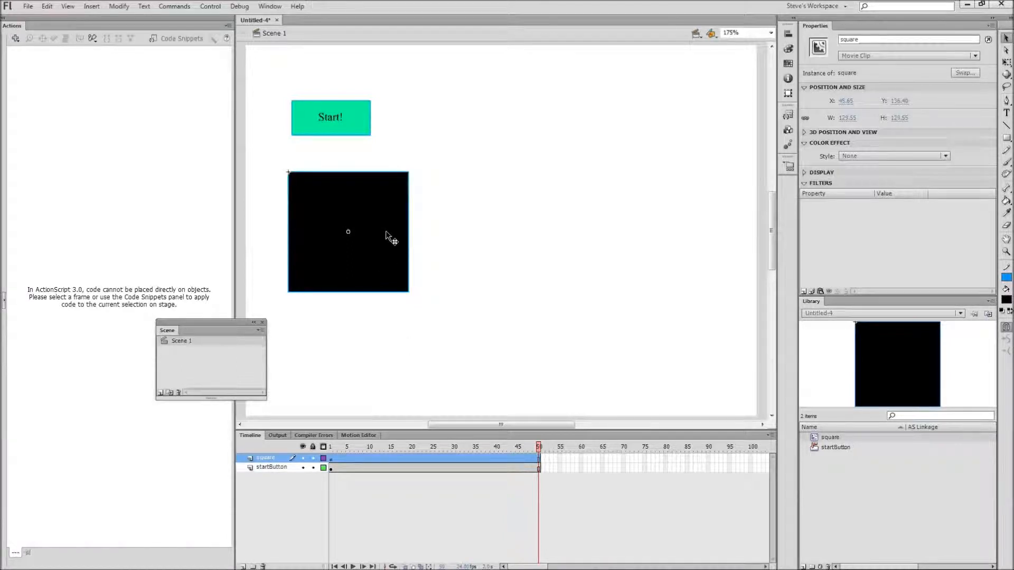
{"action": "right_click", "coordinate": [386, 457]}
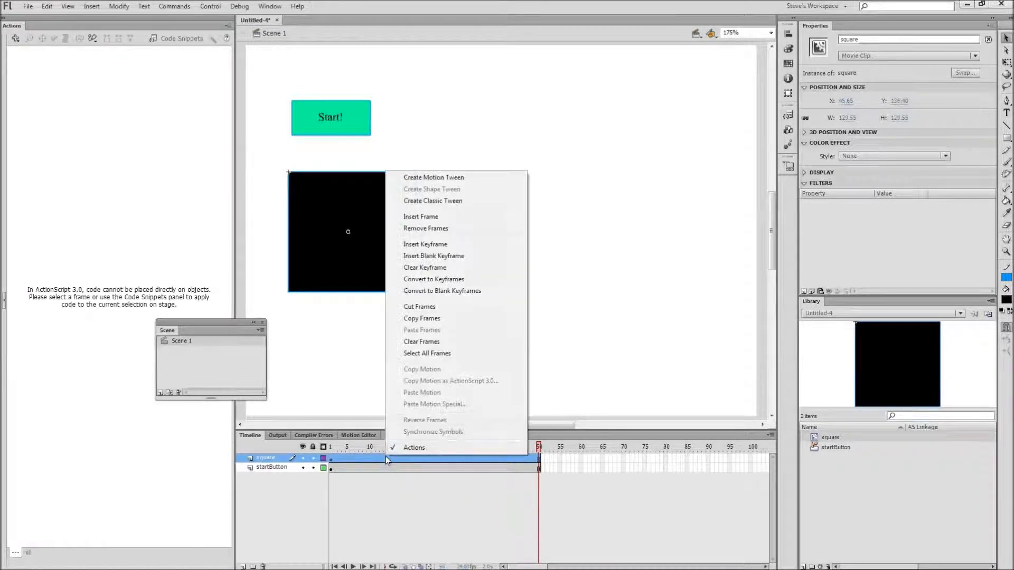
{"action": "left_click", "coordinate": [432, 178]}
At frame 50, move the square to the stage's lower right, about X 382, Y 248.
{"action": "left_click", "coordinate": [425, 459]}
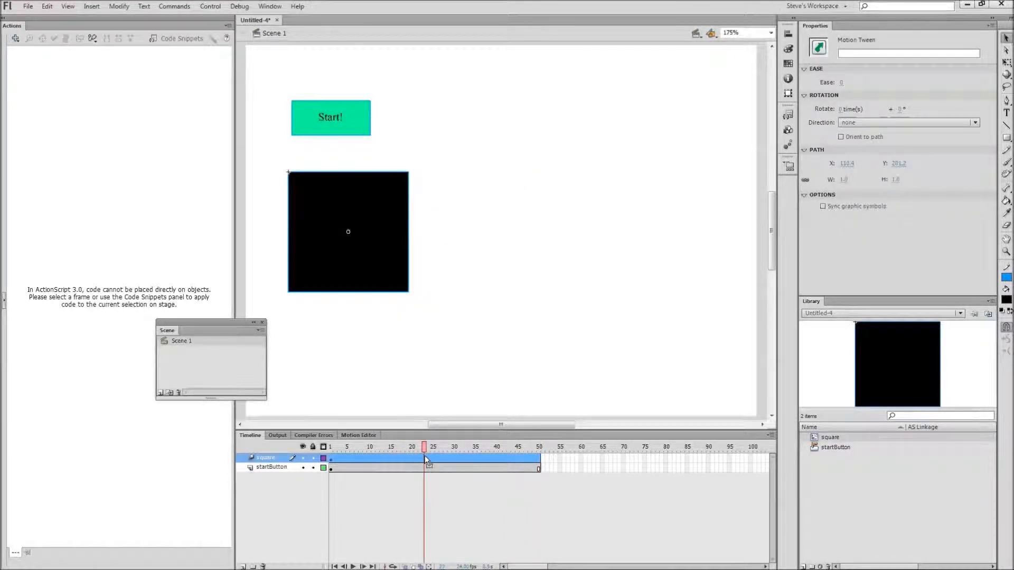
{"action": "left_click", "coordinate": [469, 509]}
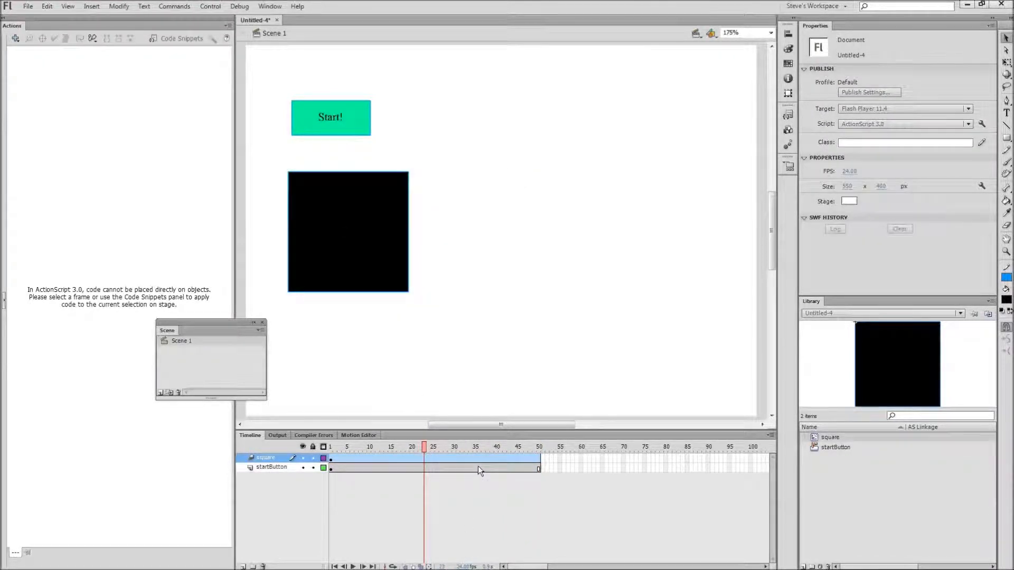
{"action": "left_click_drag", "start_coordinate": [424, 447], "coordinate": [539, 447]}
{"action": "left_click_drag", "start_coordinate": [371, 236], "coordinate": [683, 340]}
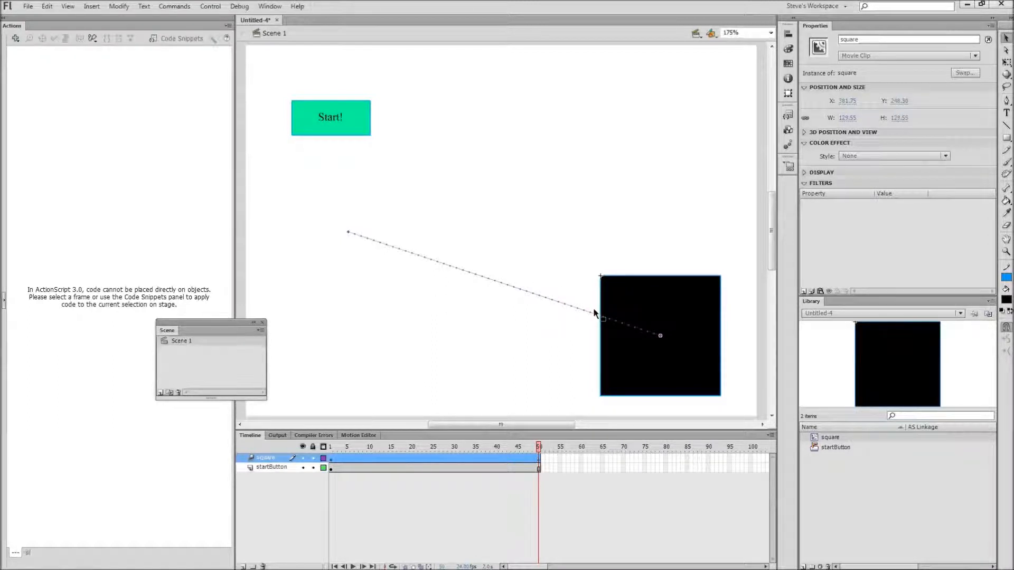
{"action": "left_click_drag", "start_coordinate": [538, 449], "coordinate": [576, 425]}
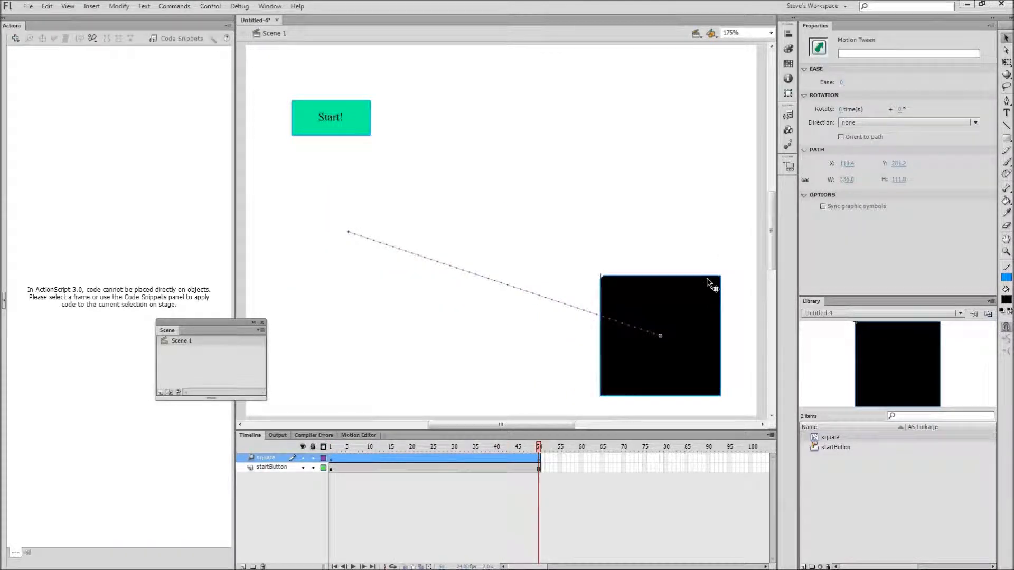
Set the square's Alpha colour effect to 7% at frame 50.
{"action": "left_click", "coordinate": [699, 293]}
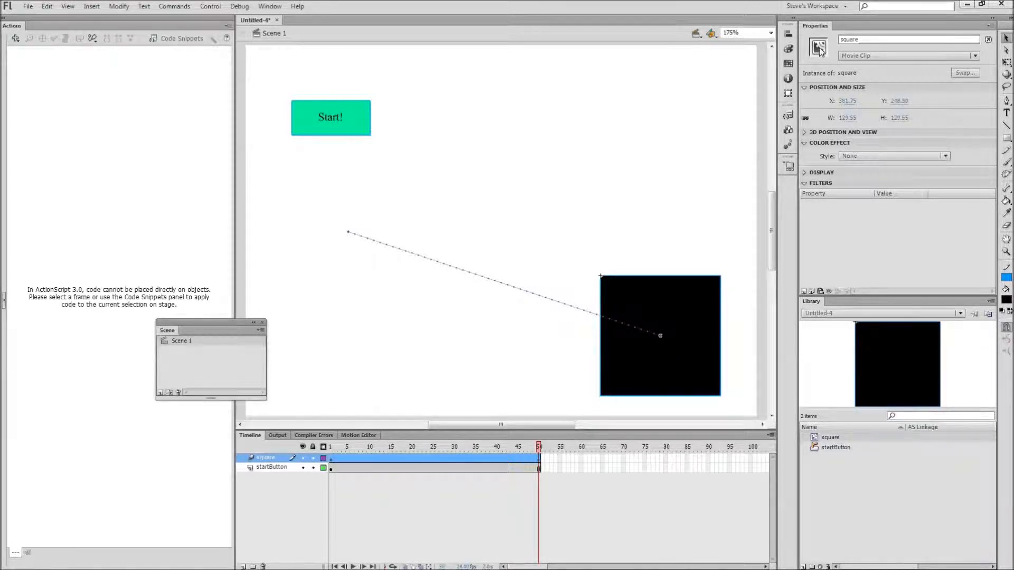
{"action": "left_click", "coordinate": [804, 144]}
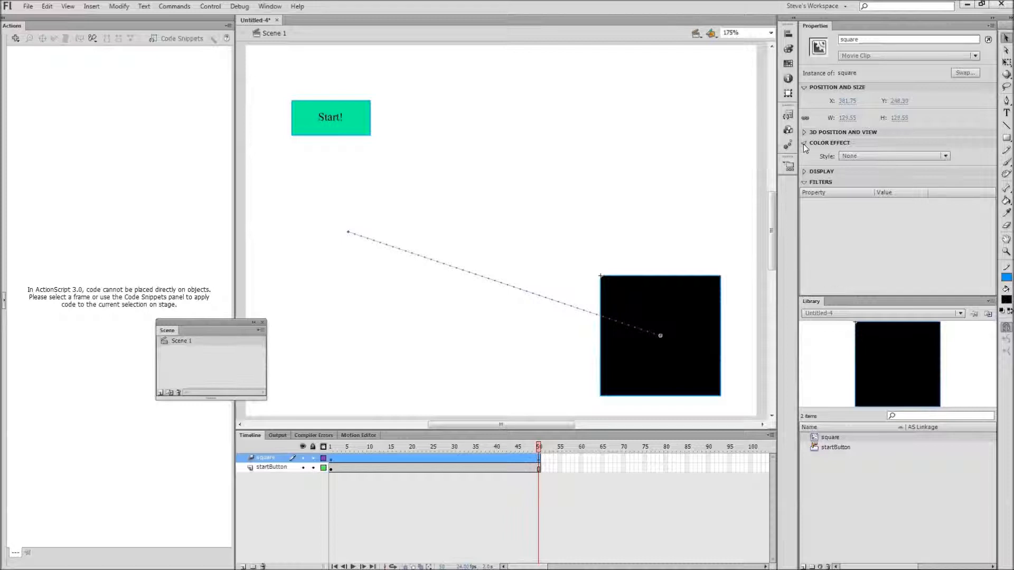
{"action": "left_click", "coordinate": [804, 143]}
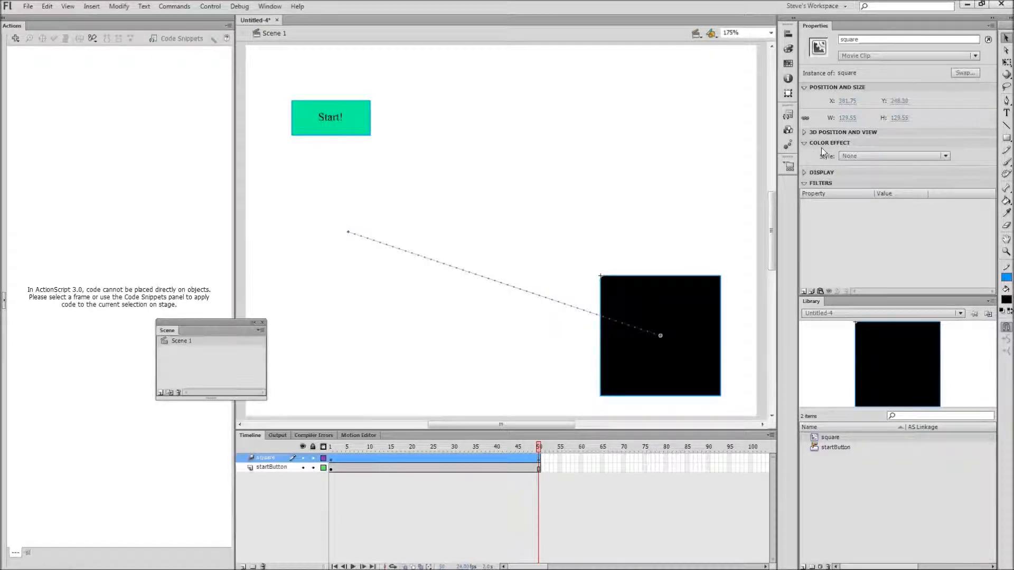
{"action": "left_click", "coordinate": [946, 156]}
{"action": "left_click", "coordinate": [873, 216]}
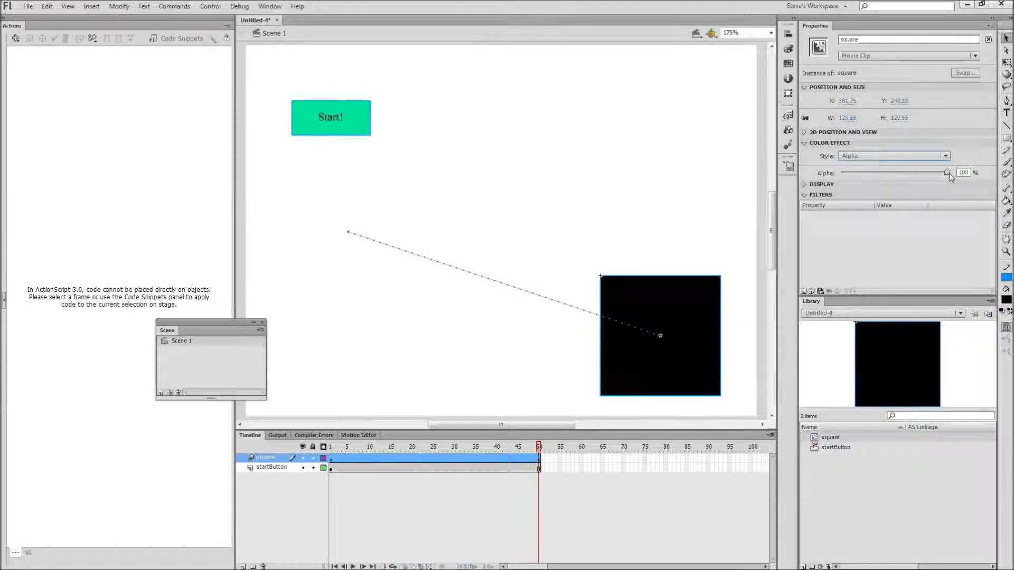
{"action": "left_click_drag", "start_coordinate": [949, 174], "coordinate": [851, 176]}
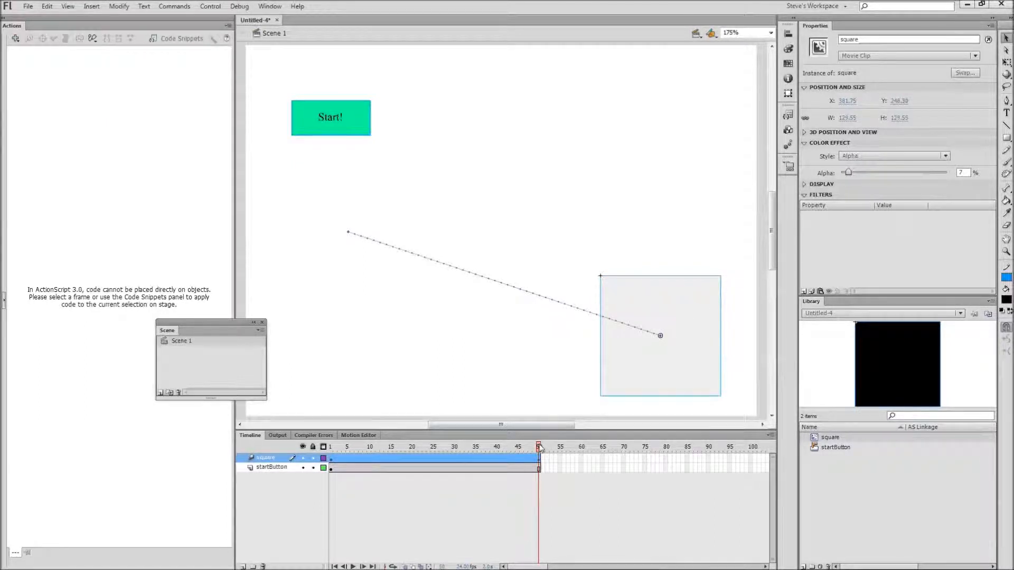
{"action": "mouse_move", "coordinate": [540, 446]}
{"action": "left_mouse_down"}
{"action": "mouse_move", "coordinate": [310, 457]}
{"action": "mouse_move", "coordinate": [346, 444]}
{"action": "mouse_move", "coordinate": [540, 448]}
{"action": "left_mouse_up"}
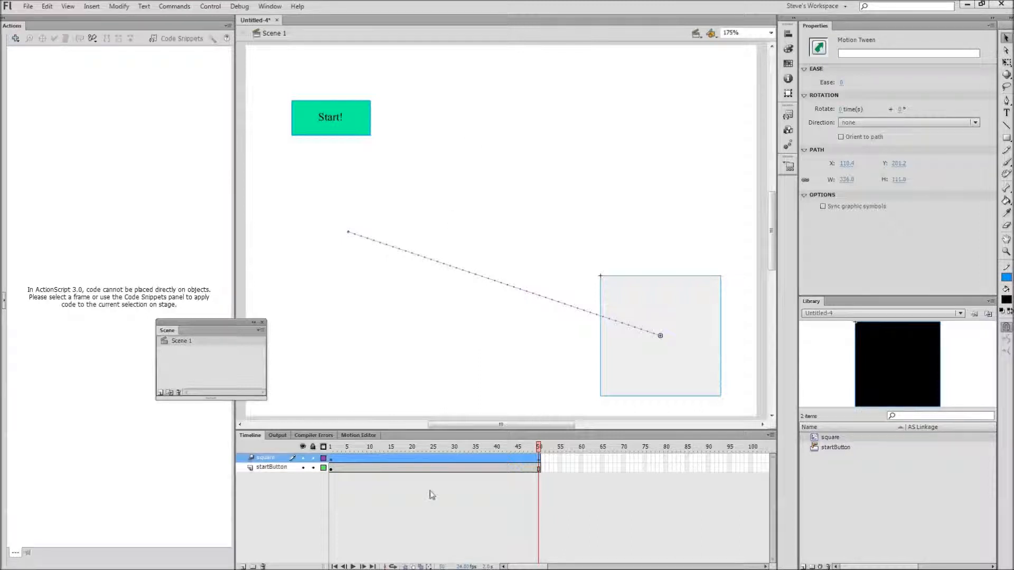
Return the playhead to frame 1 and add the Stop at this Frame code snippet to the timeline.
{"action": "left_click", "coordinate": [446, 153]}
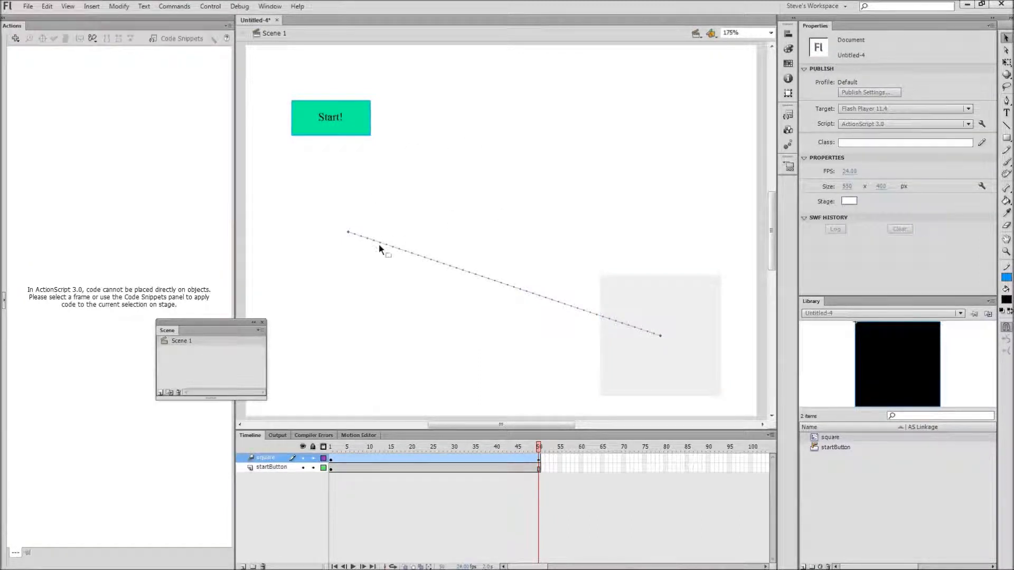
{"action": "left_click_drag", "start_coordinate": [539, 447], "coordinate": [299, 447]}
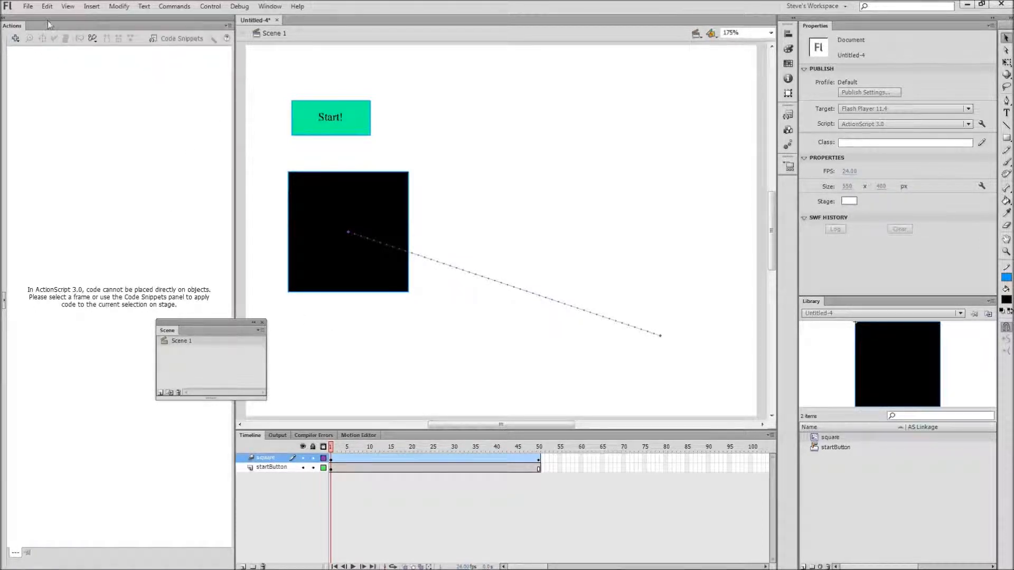
{"action": "left_click", "coordinate": [183, 40]}
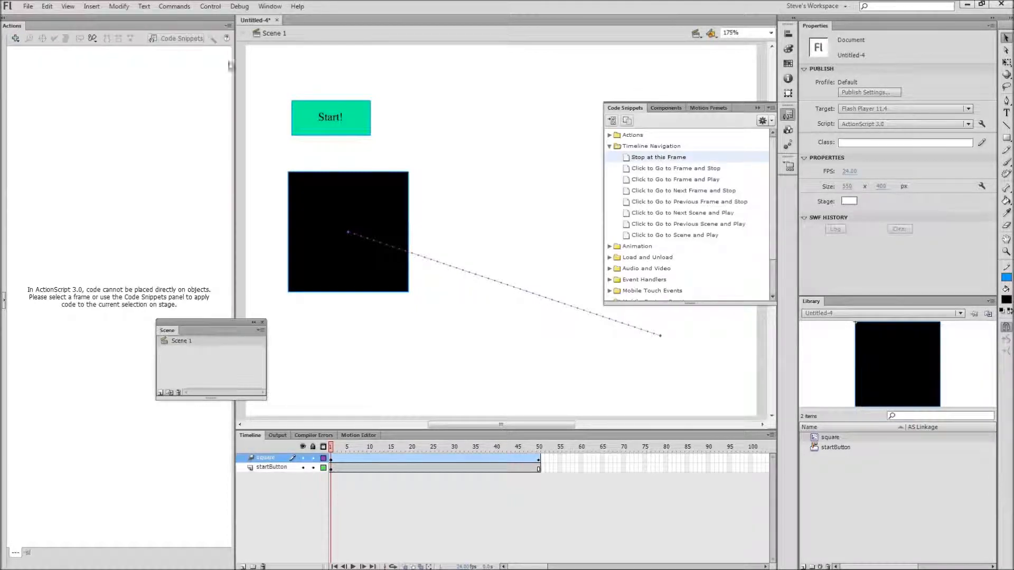
{"action": "left_click", "coordinate": [611, 146]}
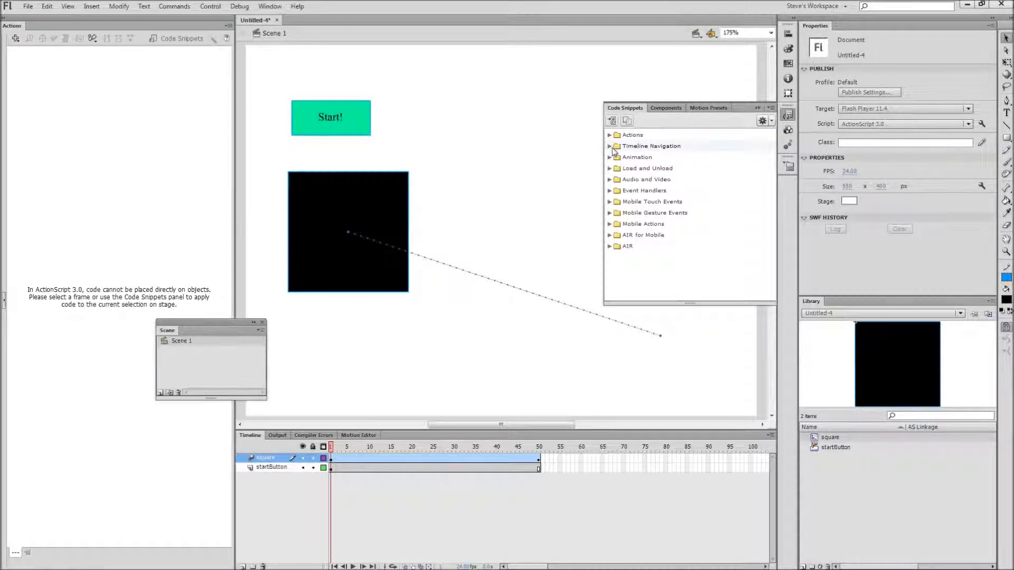
{"action": "left_click", "coordinate": [610, 146]}
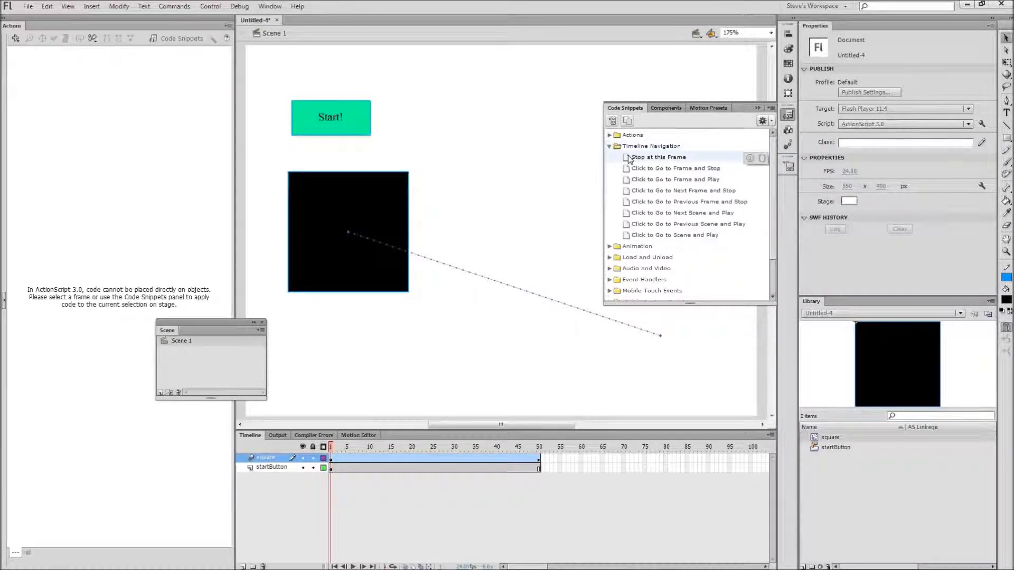
{"action": "double_click", "coordinate": [629, 157]}
{"action": "left_click", "coordinate": [153, 173]}
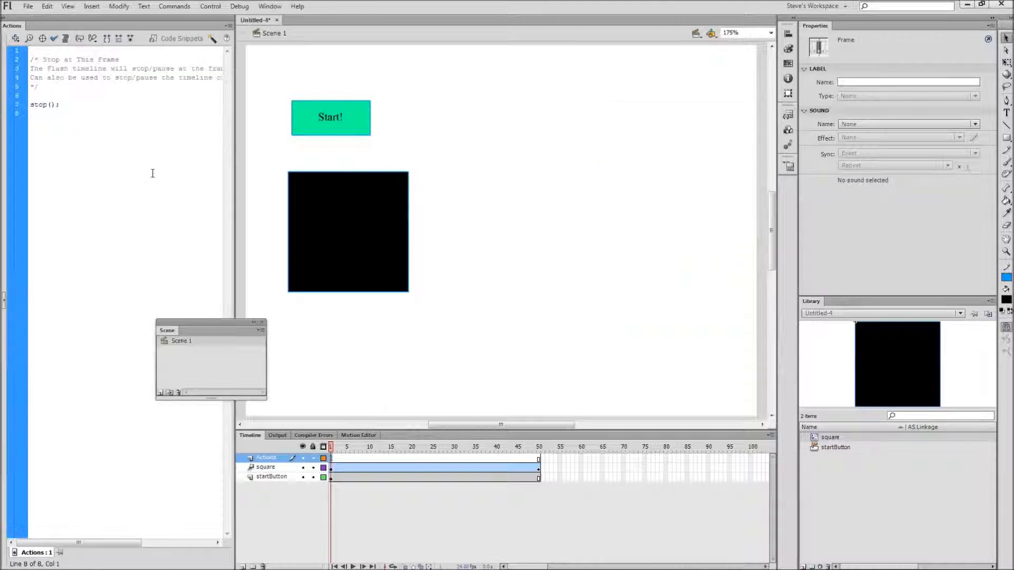
Add three blank lines after stop(); in the frame 1 script.
{"action": "mouse_move", "coordinate": [333, 451]}
{"action": "left_mouse_down"}
{"action": "mouse_move", "coordinate": [645, 486]}
{"action": "mouse_move", "coordinate": [331, 453]}
{"action": "left_mouse_up"}
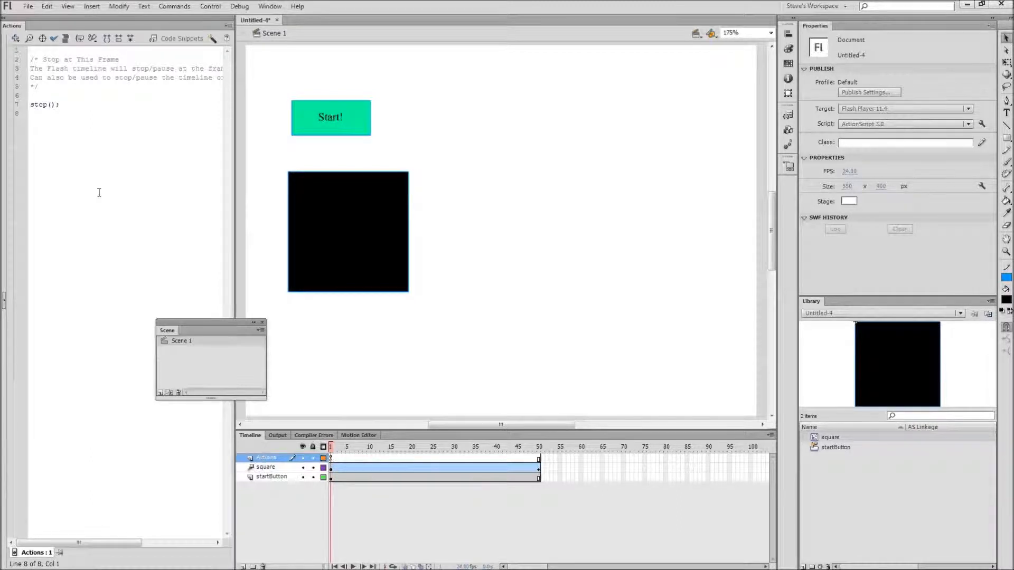
{"action": "left_click", "coordinate": [75, 104]}
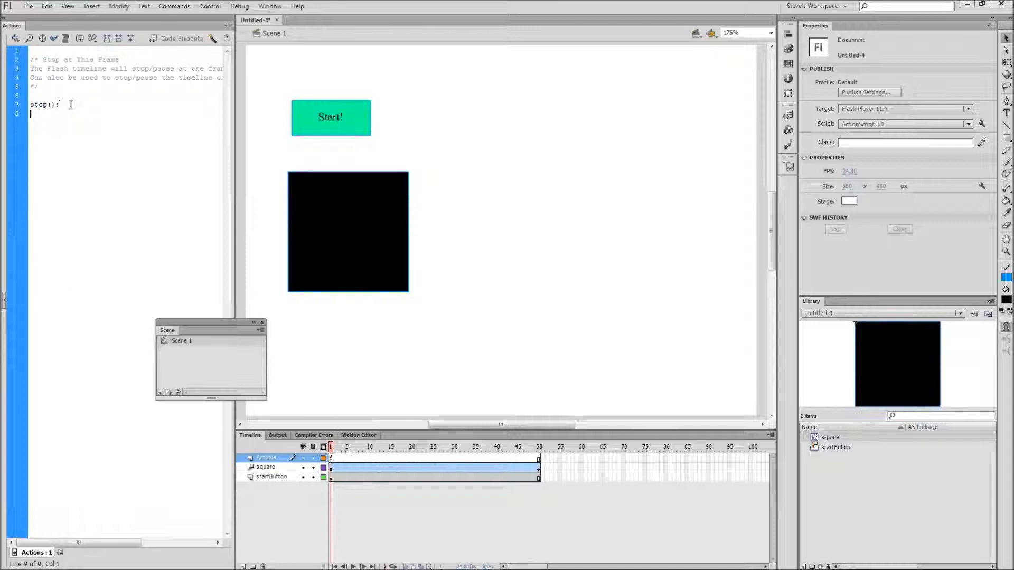
{"action": "key", "text": "Return"}
{"action": "key", "text": "Return"}
{"action": "key", "text": "Return"}
{"action": "key", "text": "Return"}
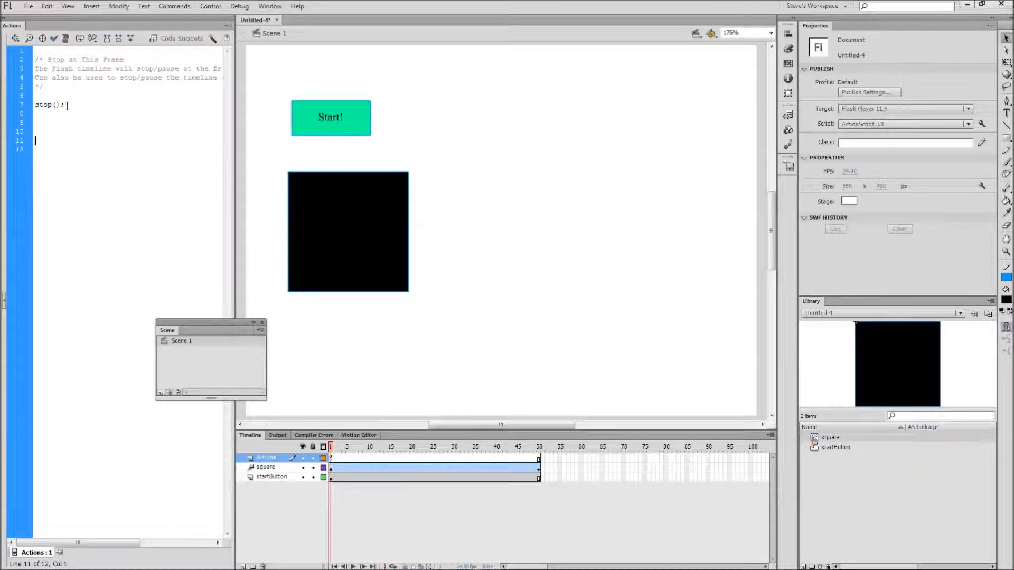
Select the Start! button and add the Click to Go to Frame and Play code snippet for it.
{"action": "left_click", "coordinate": [172, 42]}
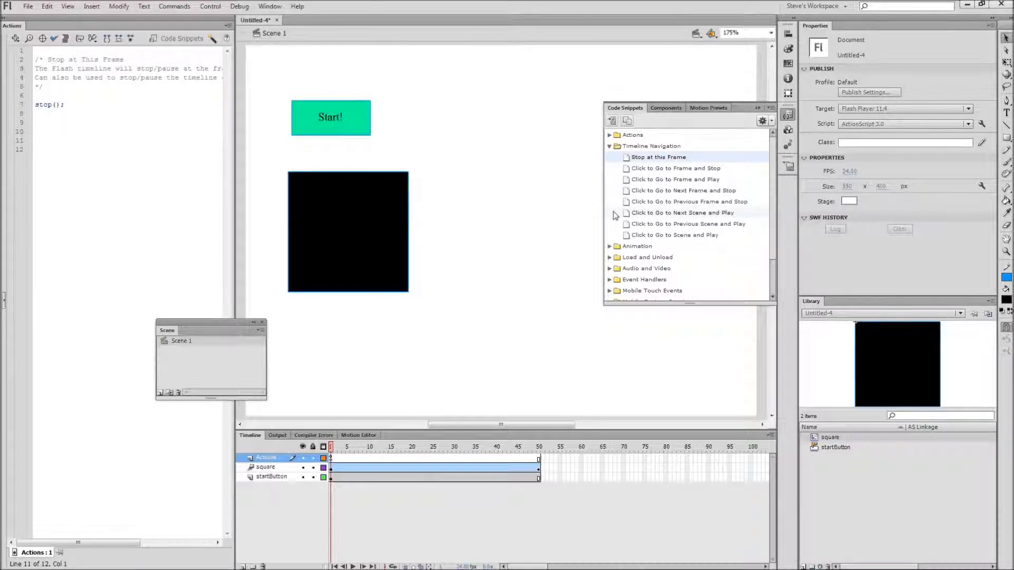
{"action": "left_click", "coordinate": [363, 122]}
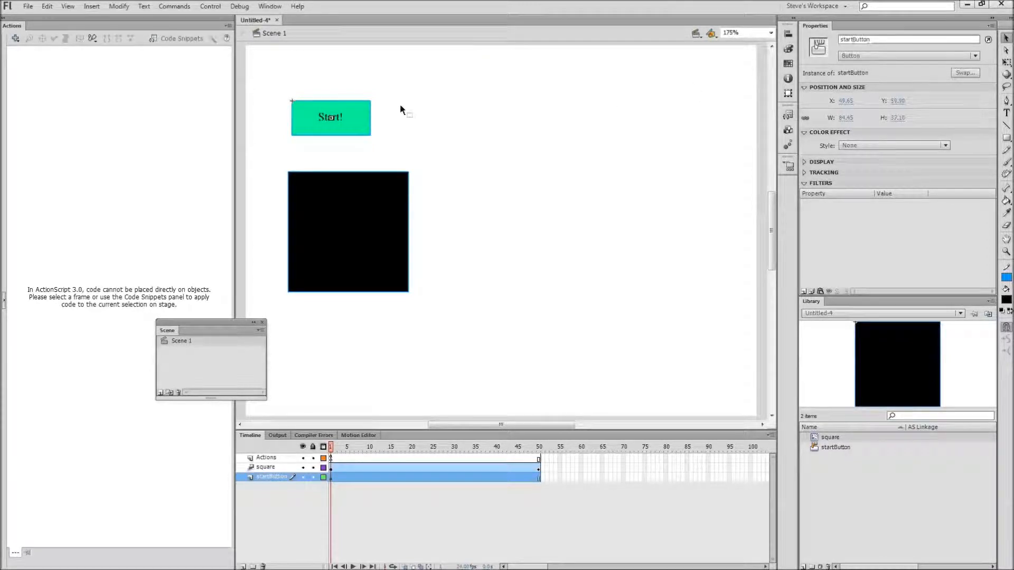
{"action": "left_click", "coordinate": [186, 39]}
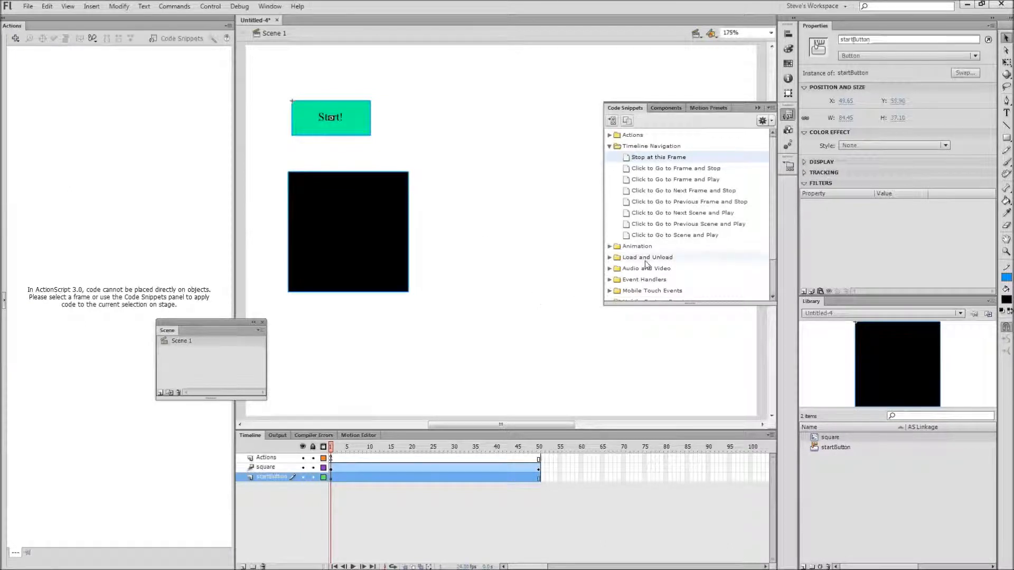
{"action": "double_click", "coordinate": [646, 179]}
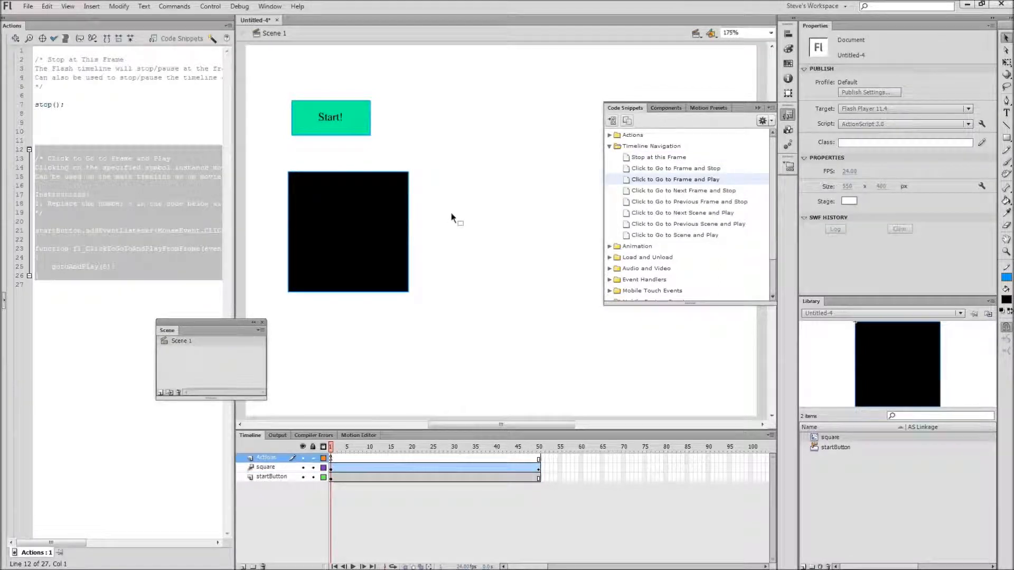
{"action": "left_click", "coordinate": [328, 151]}
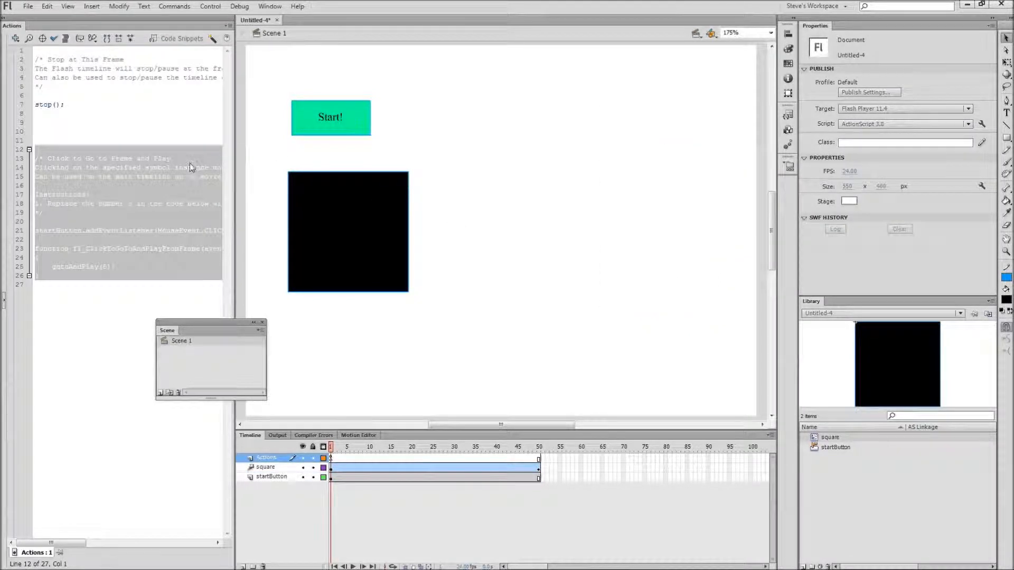
Set the gotoAndPlay frame number in the snippet to 1 and check the script's syntax.
{"action": "left_click_drag", "start_coordinate": [234, 174], "coordinate": [560, 255]}
{"action": "left_click", "coordinate": [350, 281]}
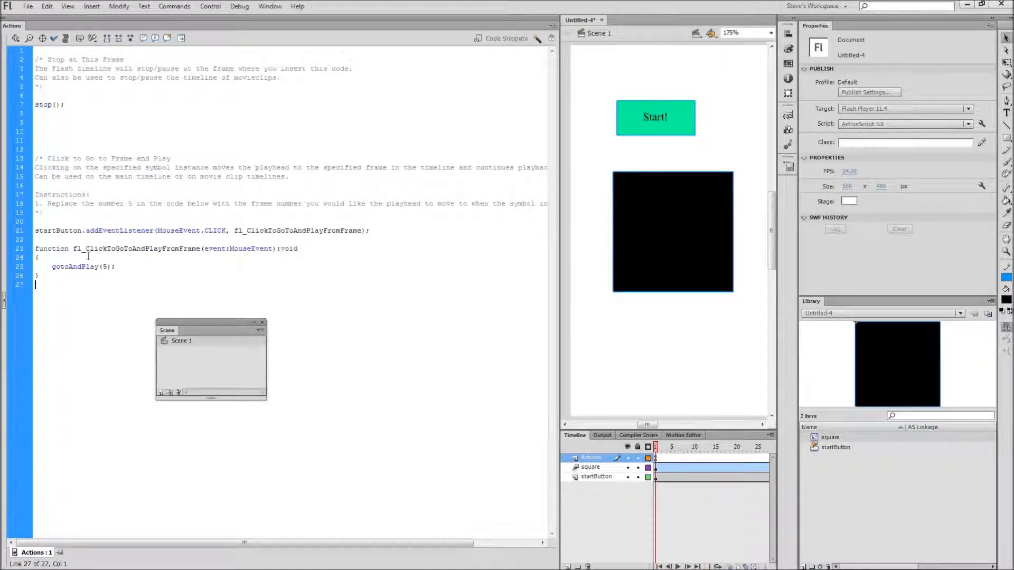
{"action": "left_click", "coordinate": [107, 268]}
{"action": "key", "text": "BackSpace"}
{"action": "type", "text": "2"}
{"action": "left_click", "coordinate": [53, 38]}
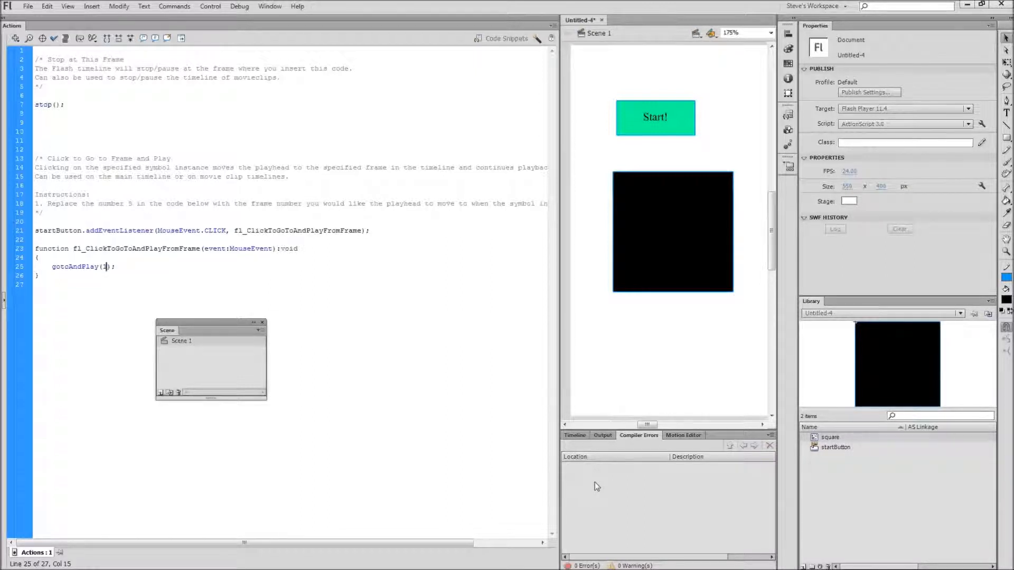
Test the movie, press the Start! button in the preview, and close the preview window.
{"action": "left_click", "coordinate": [209, 6]}
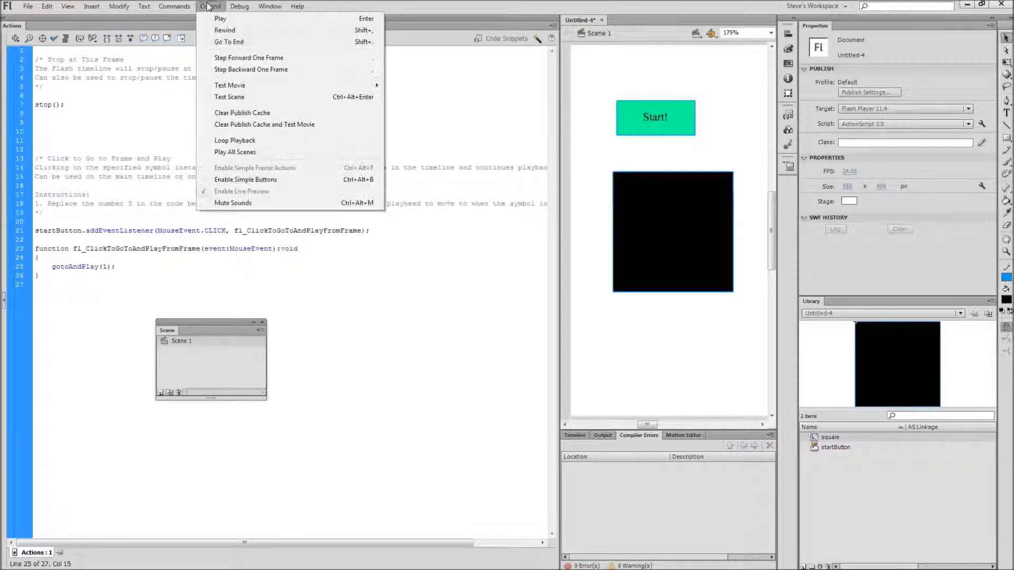
{"action": "mouse_move", "coordinate": [231, 85]}
{"action": "left_click", "coordinate": [436, 86]}
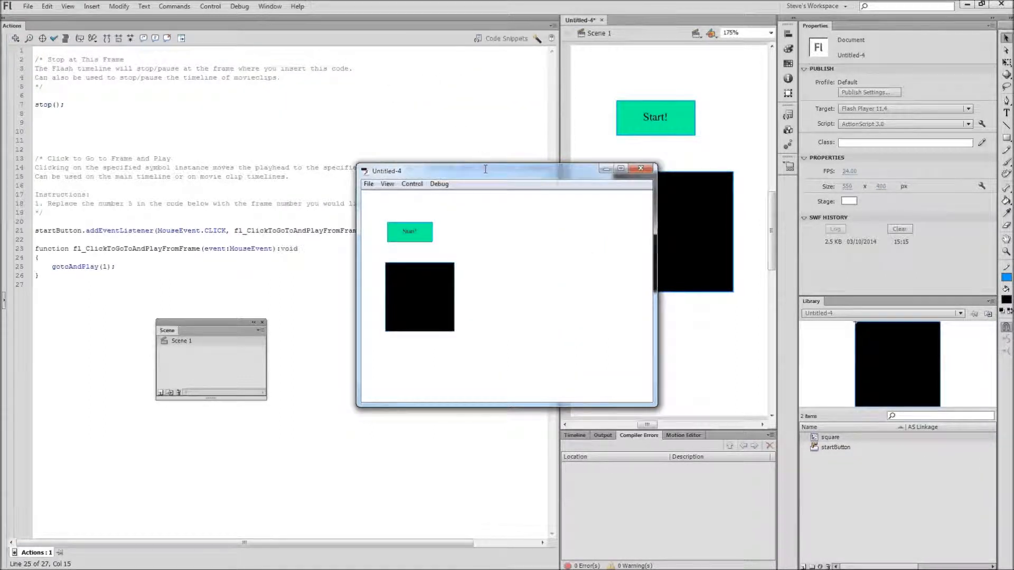
{"action": "left_click", "coordinate": [419, 238]}
{"action": "left_click", "coordinate": [640, 167]}
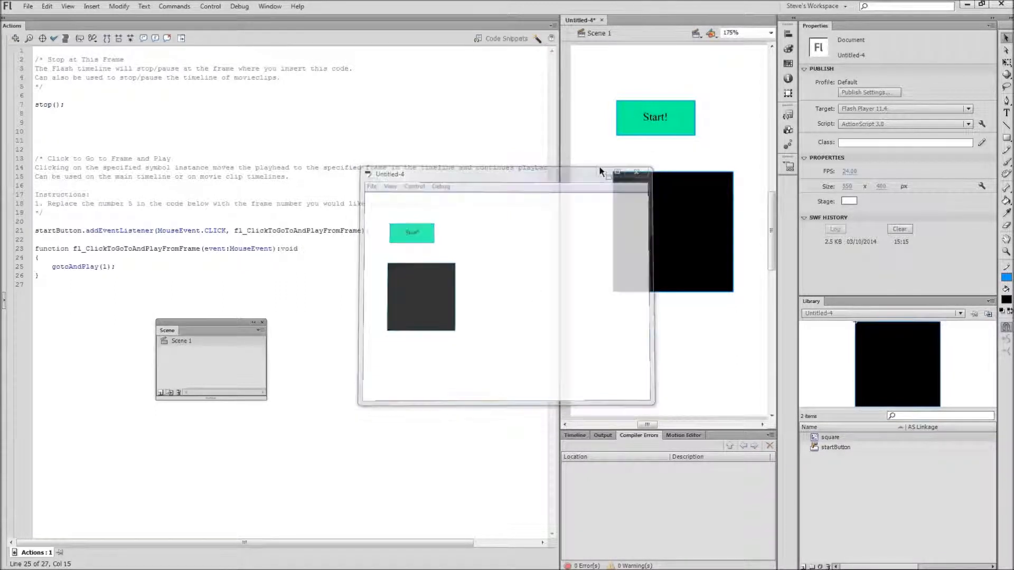
Insert a blank keyframe at frame 50 on the Actions layer.
{"action": "left_click_drag", "start_coordinate": [558, 173], "coordinate": [221, 173]}
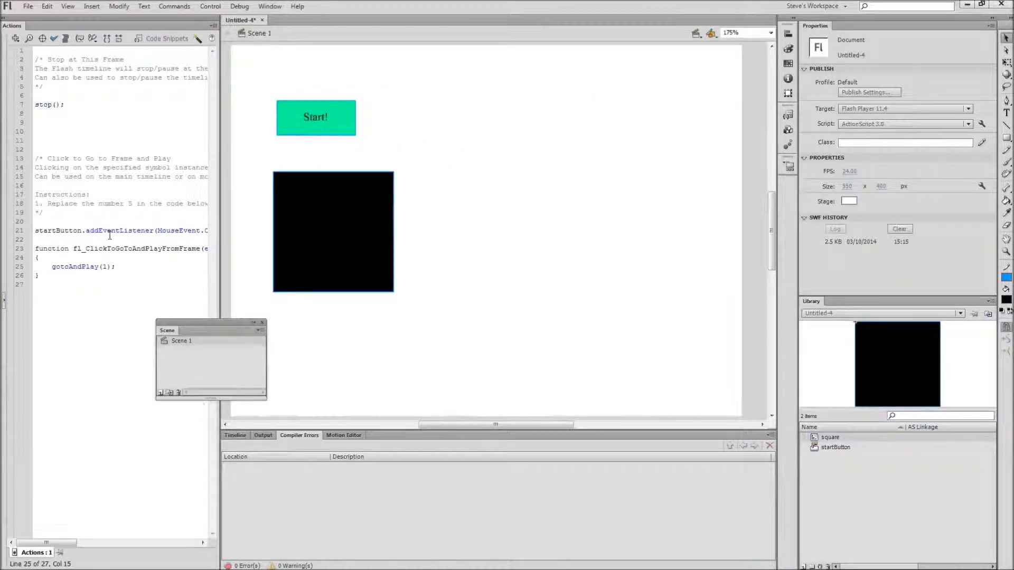
{"action": "left_click", "coordinate": [236, 434]}
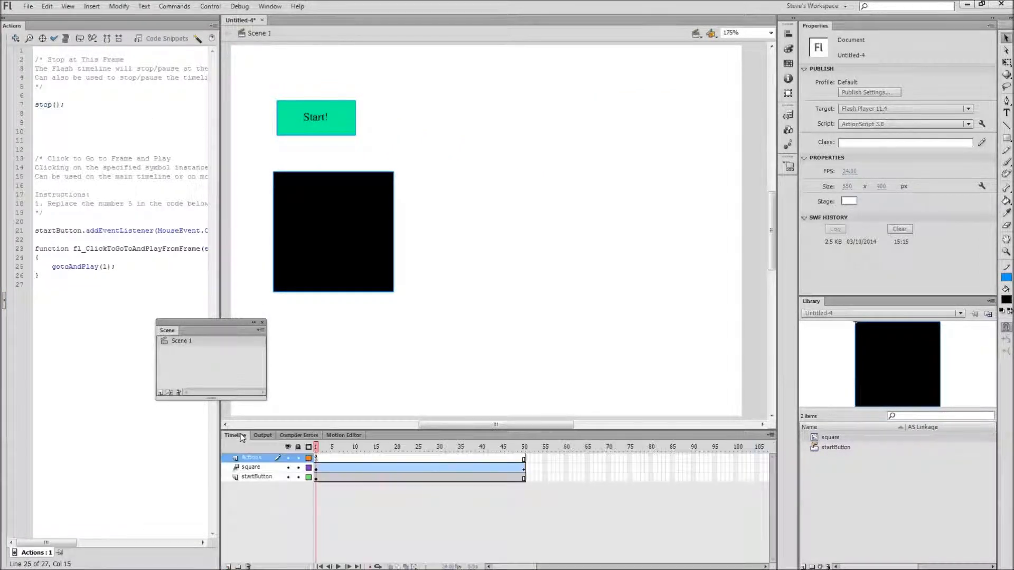
{"action": "left_click", "coordinate": [524, 460]}
{"action": "right_click", "coordinate": [523, 458]}
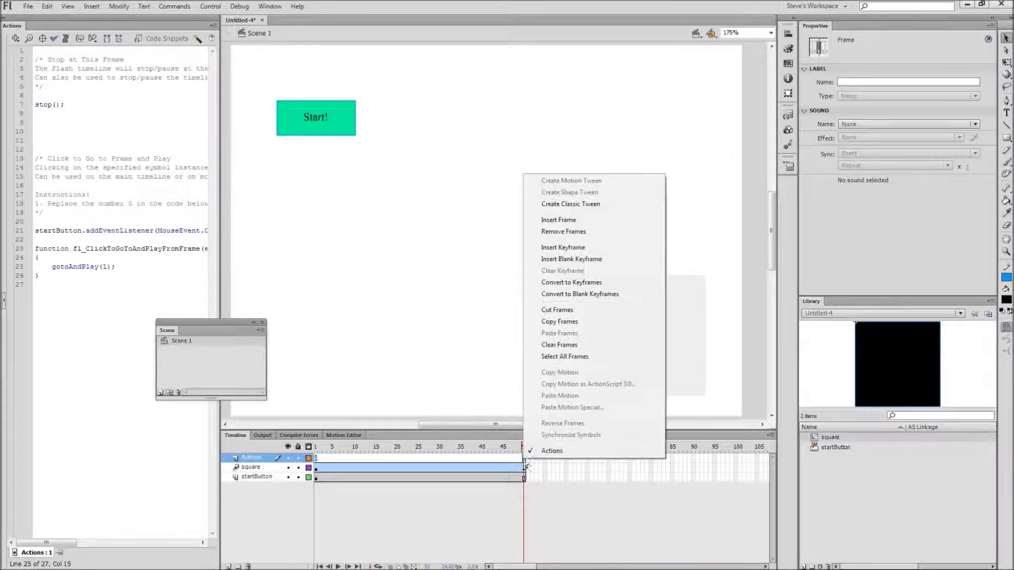
{"action": "left_click", "coordinate": [558, 260]}
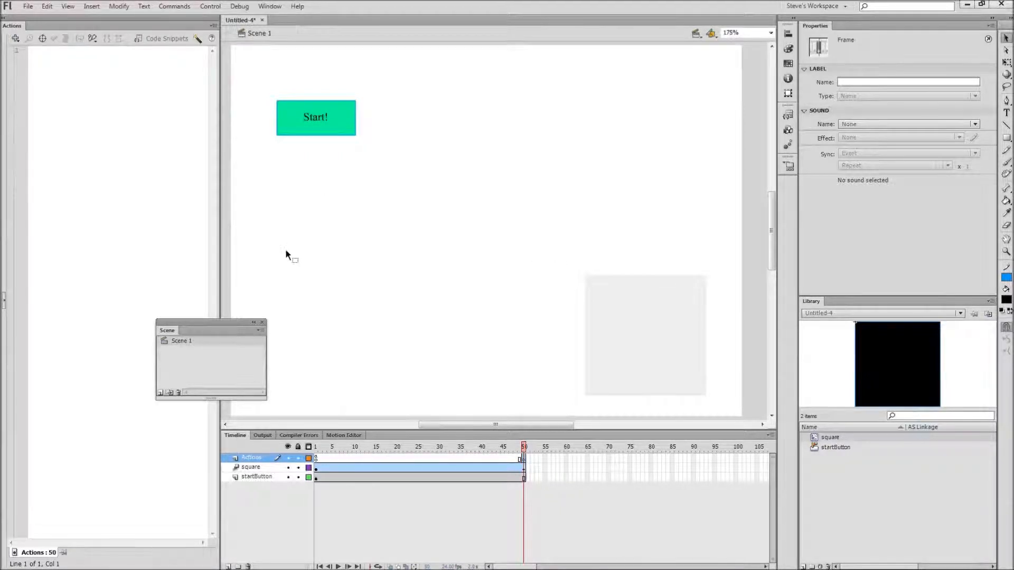
Add the Stop at this Frame code snippet to frame 50.
{"action": "left_click", "coordinate": [153, 39]}
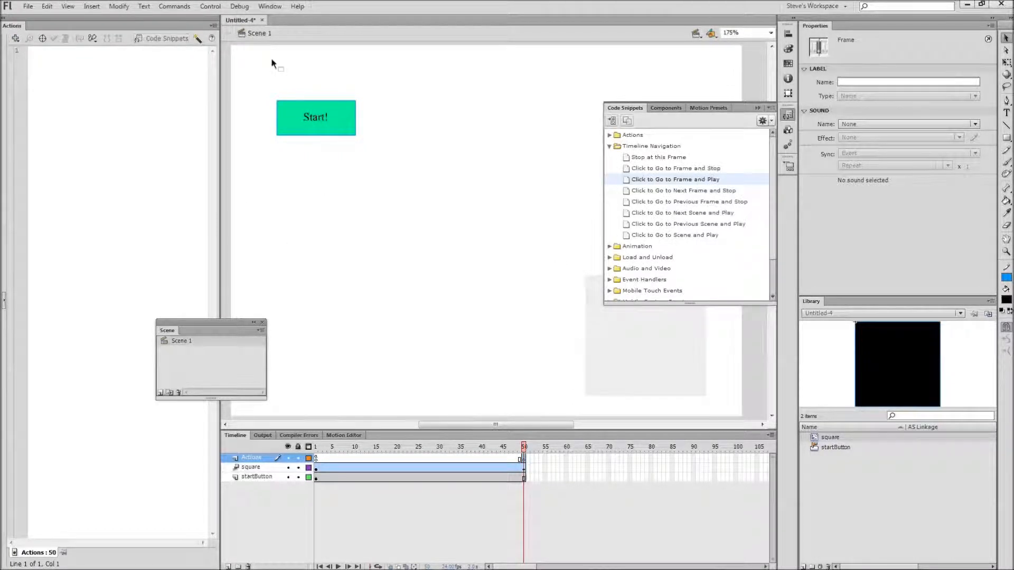
{"action": "double_click", "coordinate": [632, 158]}
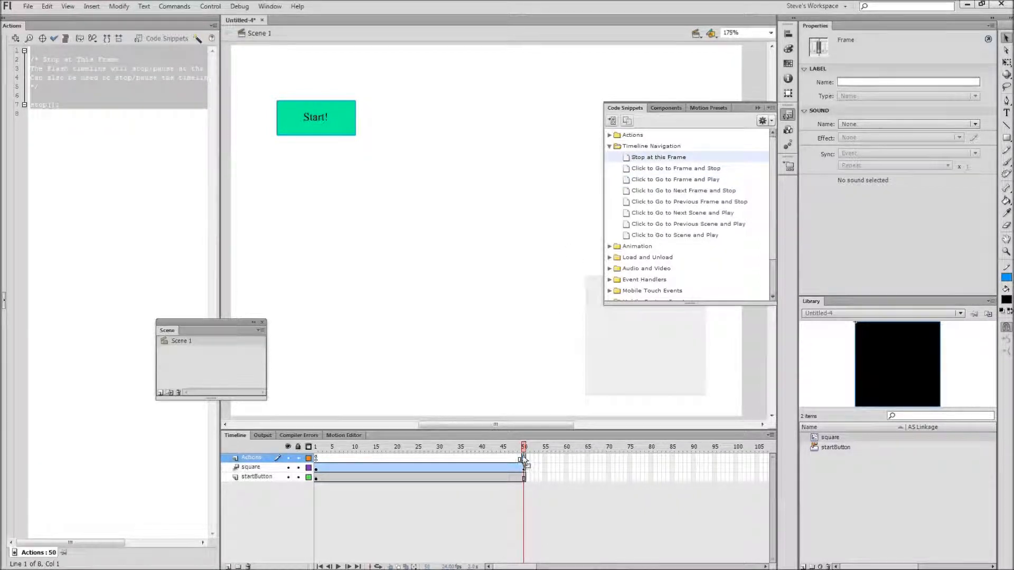
{"action": "left_click", "coordinate": [423, 185]}
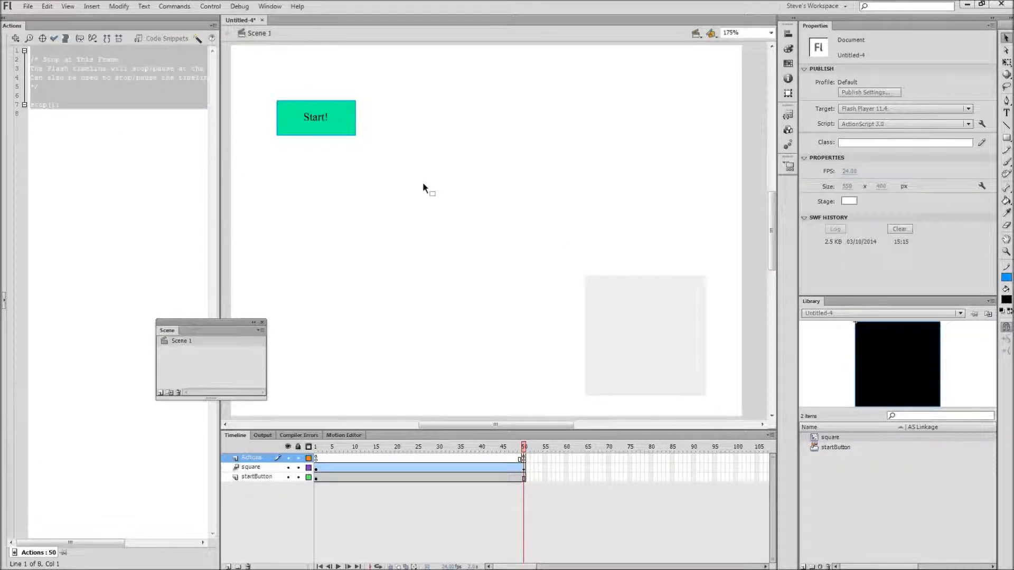
Test the movie again, press the Start! button, and close the preview window.
{"action": "left_click", "coordinate": [211, 6]}
{"action": "left_click", "coordinate": [373, 12]}
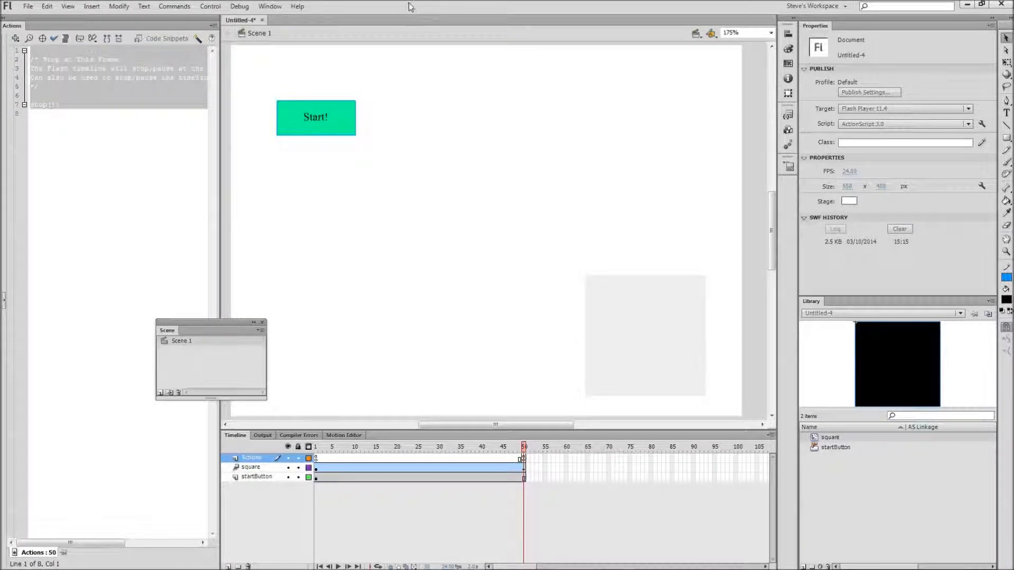
{"action": "key", "text": "ctrl+Return"}
{"action": "left_click", "coordinate": [396, 231]}
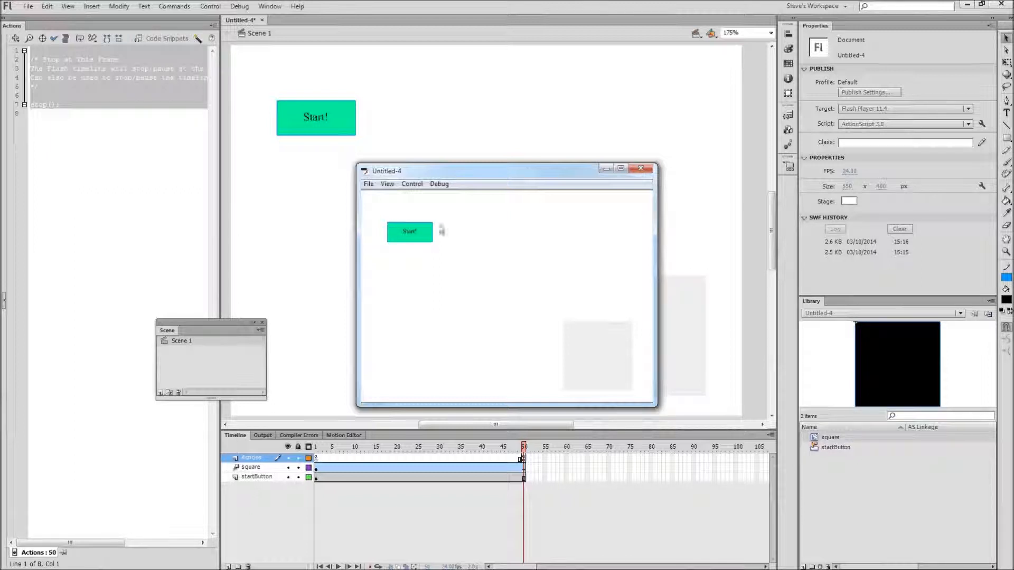
{"action": "left_click", "coordinate": [639, 168]}
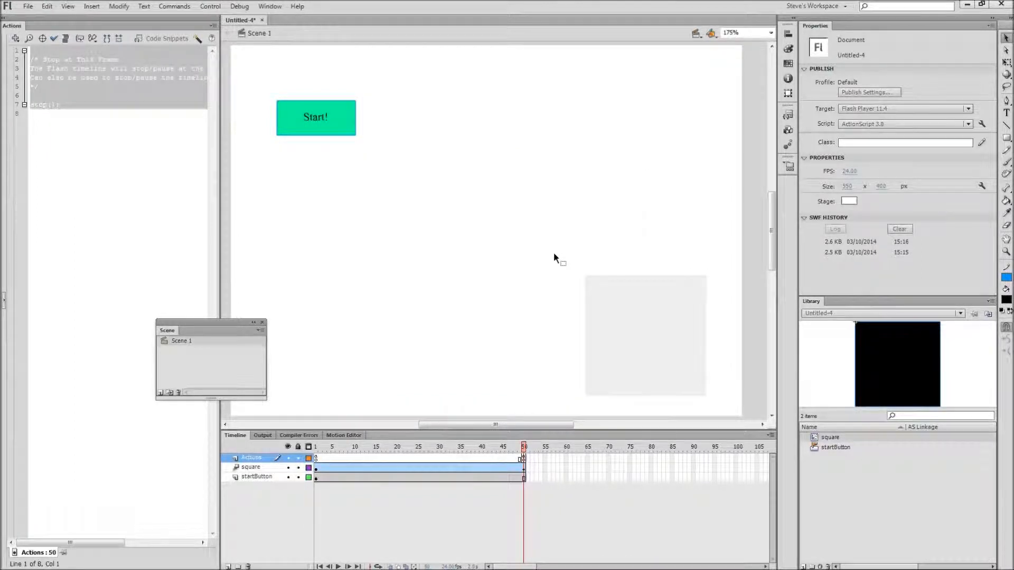